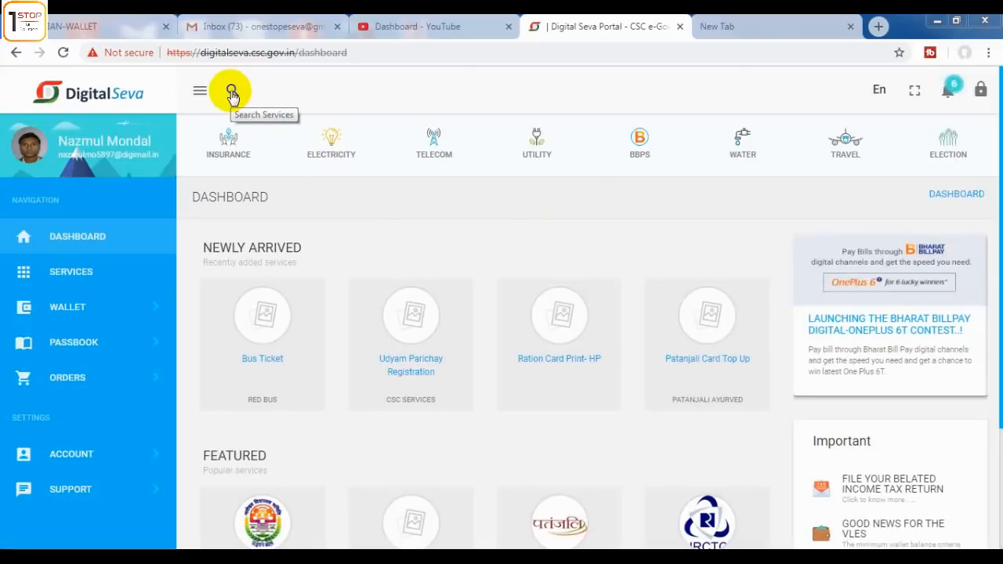
# Step: Search the portal's services for "food" and open the Food Safety and Standards Authority of India License Application service
pyautogui.click(232, 94)
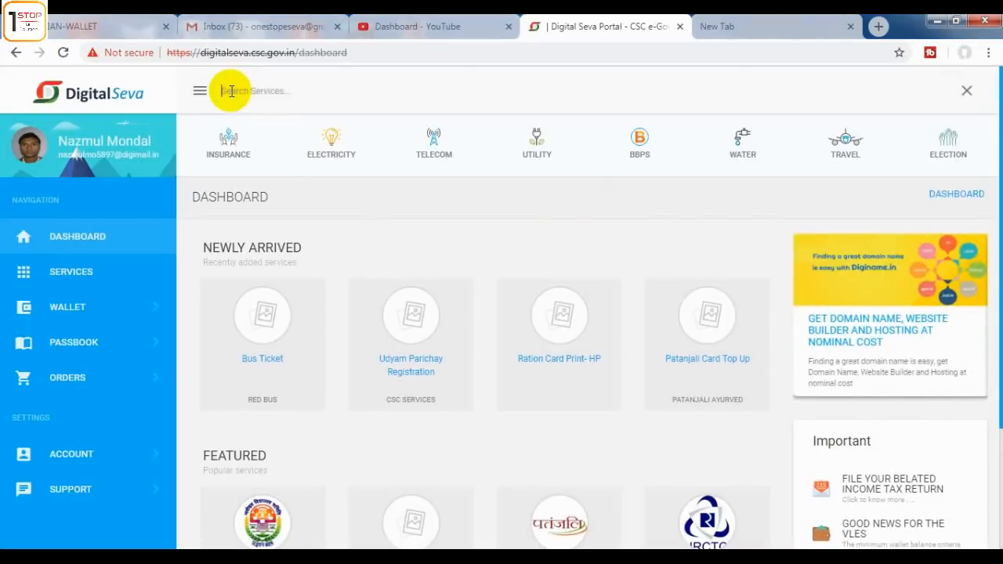
pyautogui.click(232, 91)
pyautogui.click(249, 130)
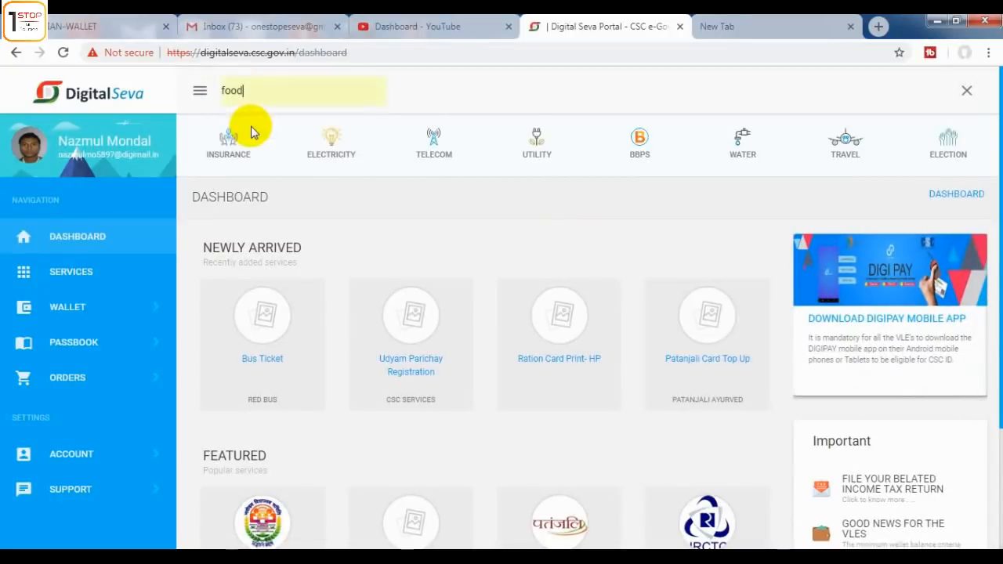
pyautogui.press('Return')
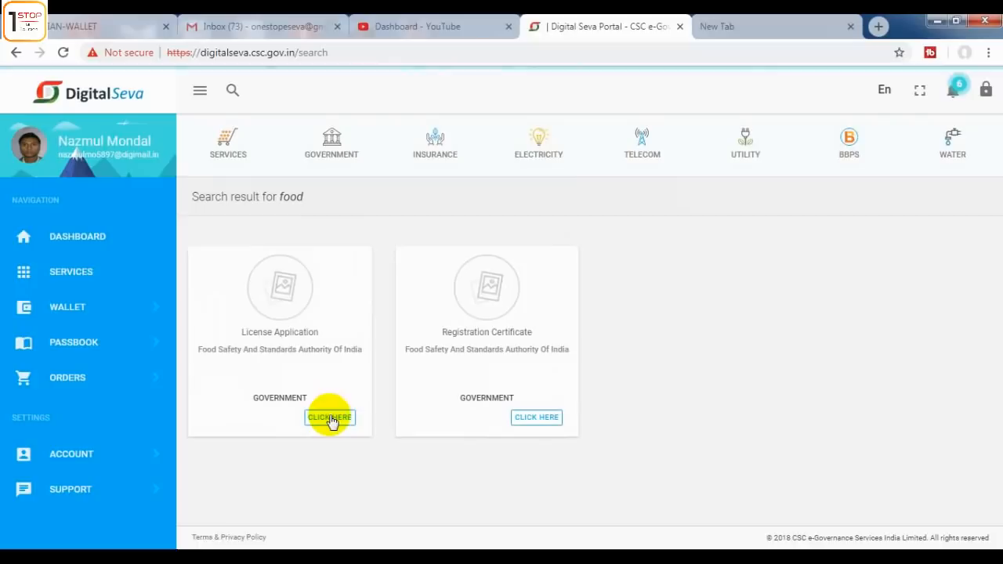
pyautogui.click(330, 418)
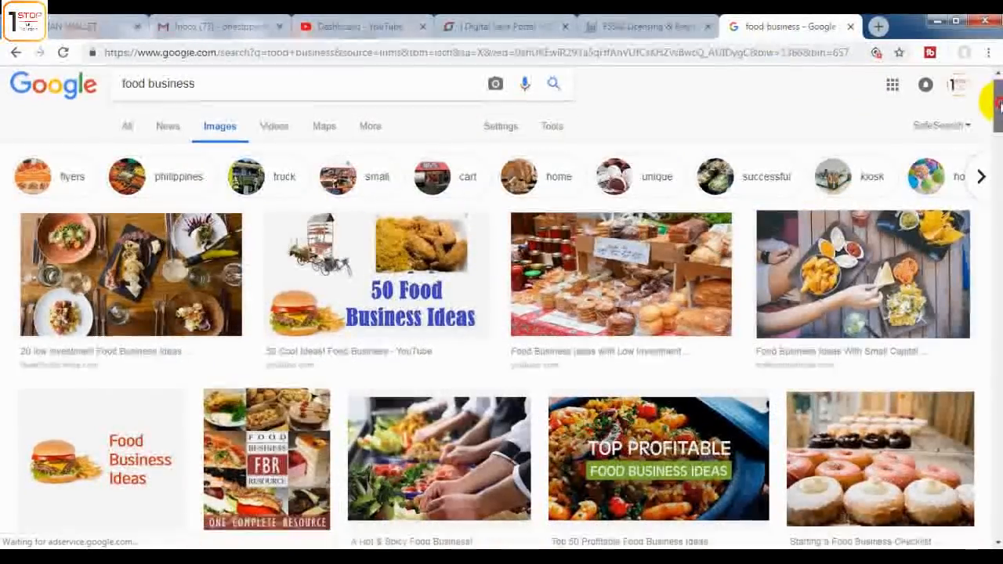
# Step: Return to the FSSAI licensing page, connect through CSC Connect and start a new license/registration application
pyautogui.moveTo(997, 102); pyautogui.dragTo(988, 332)
pyautogui.click(676, 24)
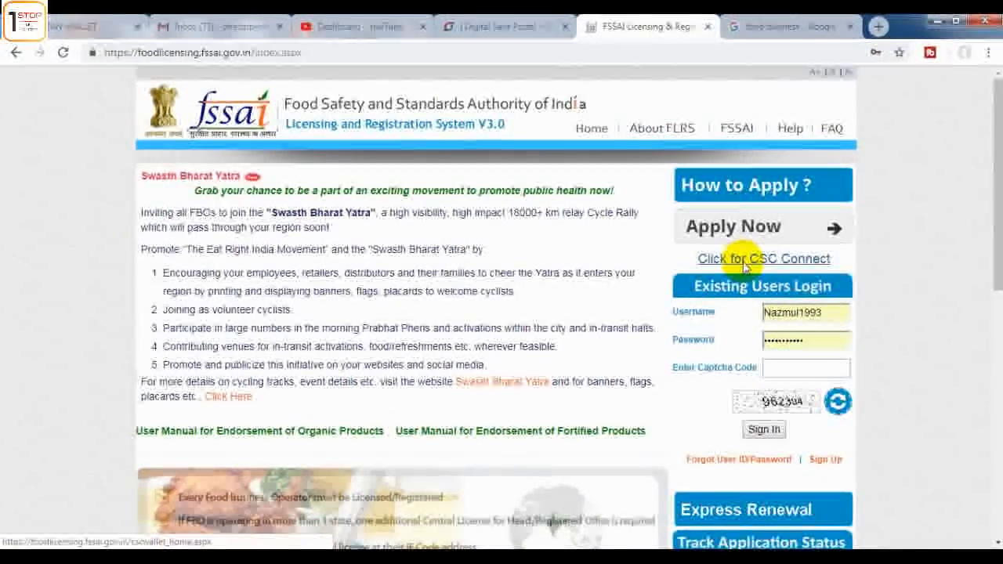
pyautogui.click(504, 427)
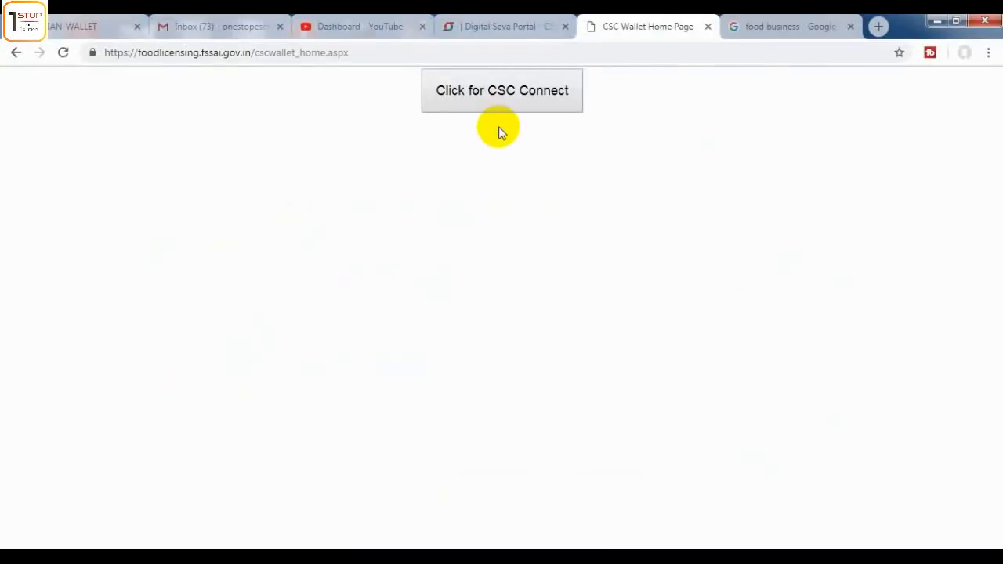
pyautogui.click(500, 97)
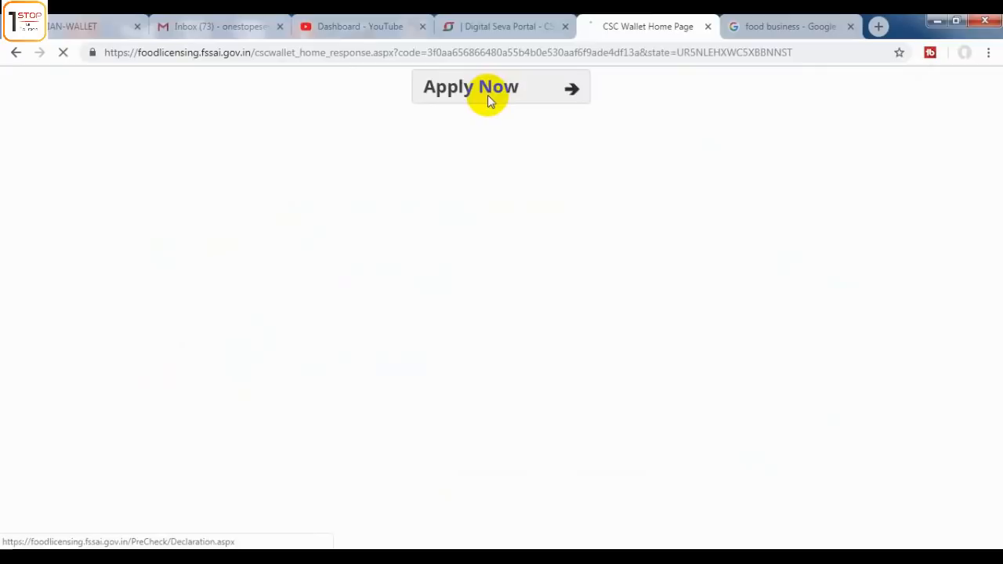
pyautogui.click(487, 95)
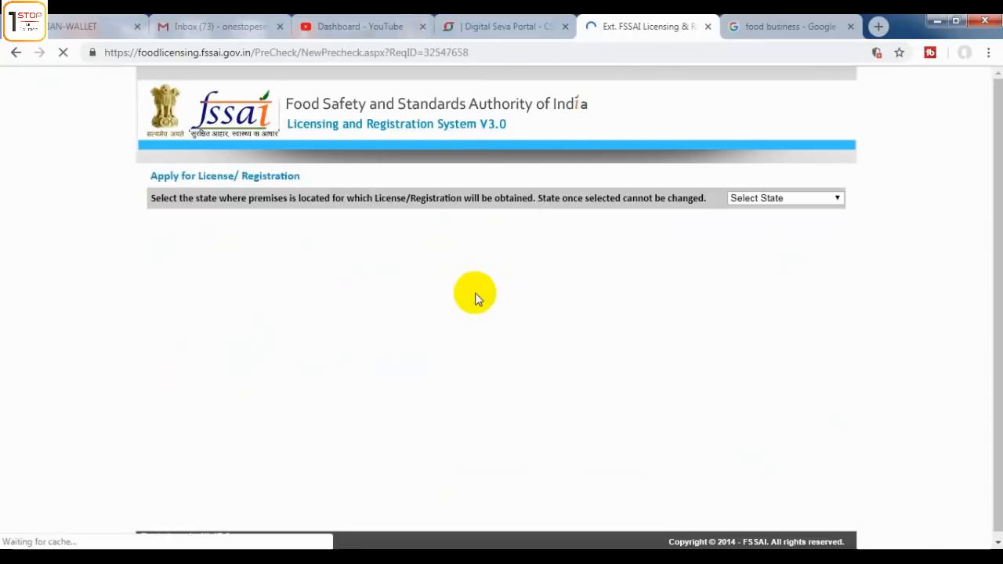
# Step: Select West Bengal as the premises' state and answer No to having premises in more than one state
pyautogui.click(737, 200)
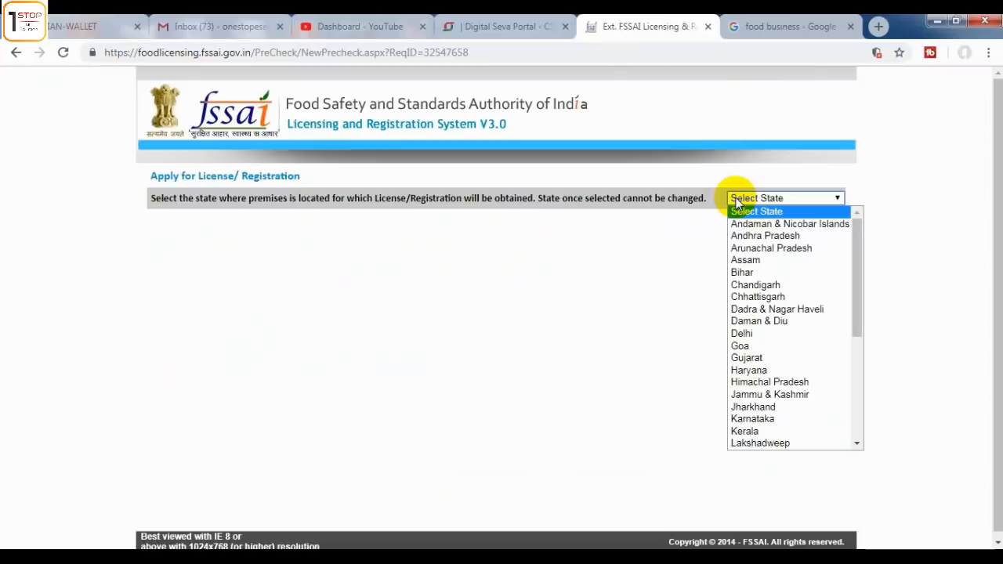
pyautogui.click(655, 237)
pyautogui.click(743, 203)
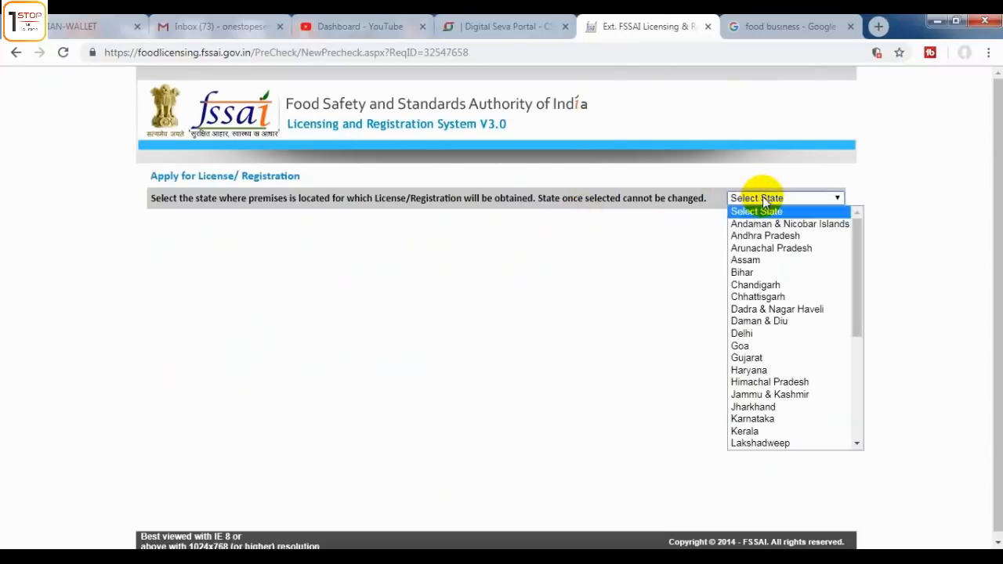
pyautogui.scroll(-4, 758, 345)
pyautogui.click(757, 443)
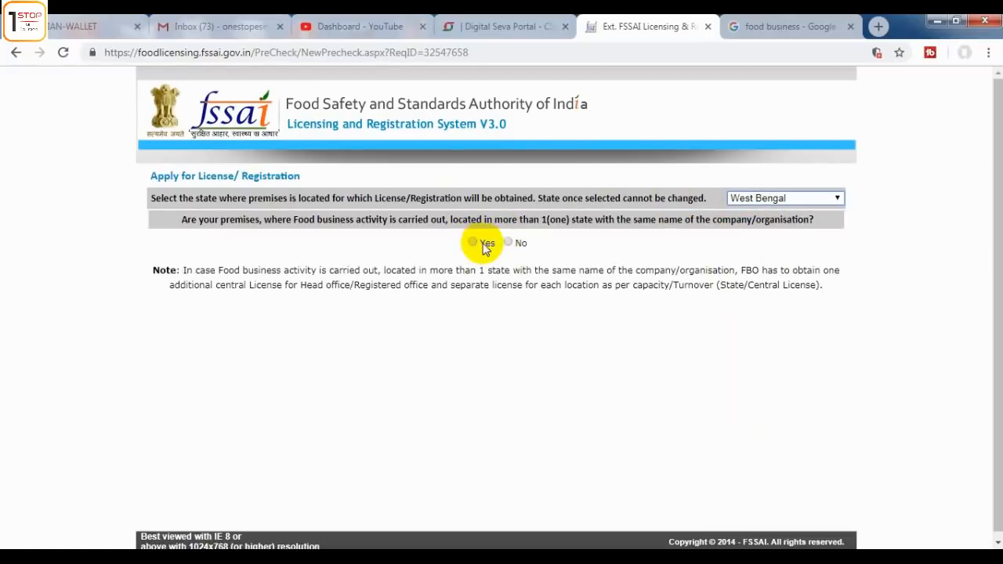
pyautogui.click(510, 244)
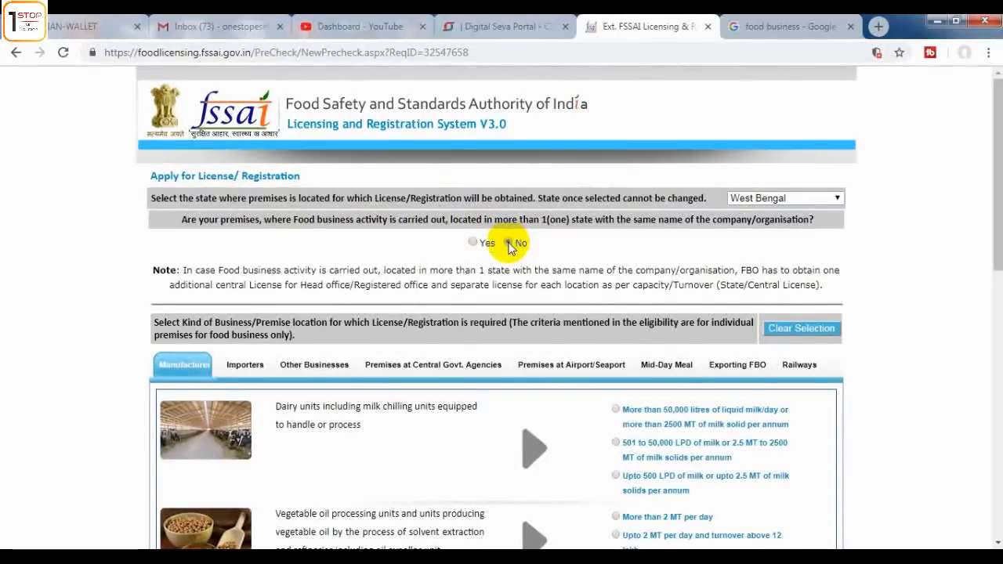
# Step: Among the Other Businesses, choose Retailer with turnover up to 12 lakhs/annum as the kind of business and proceed
pyautogui.scroll(-4, 510, 245)
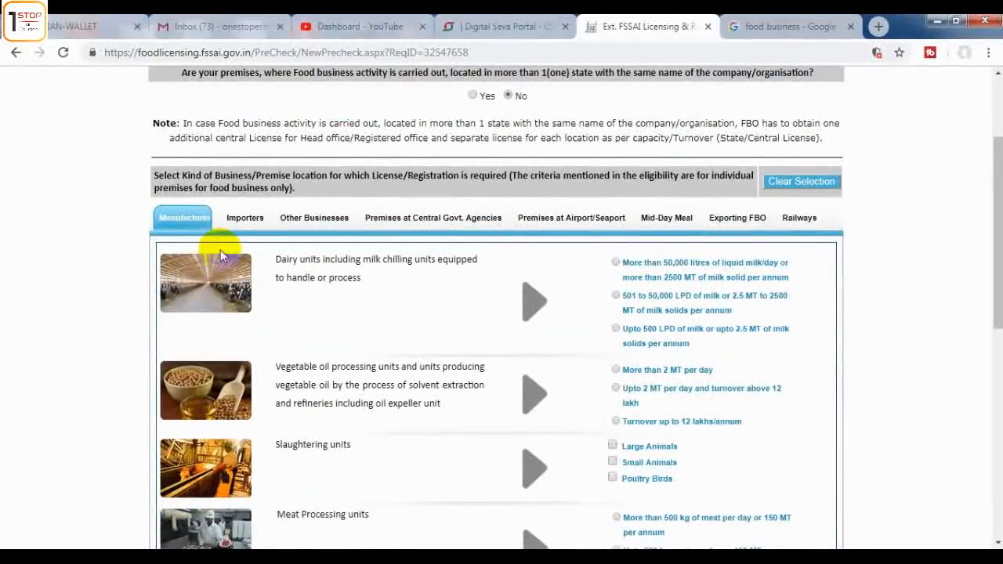
pyautogui.scroll(-8, 306, 298)
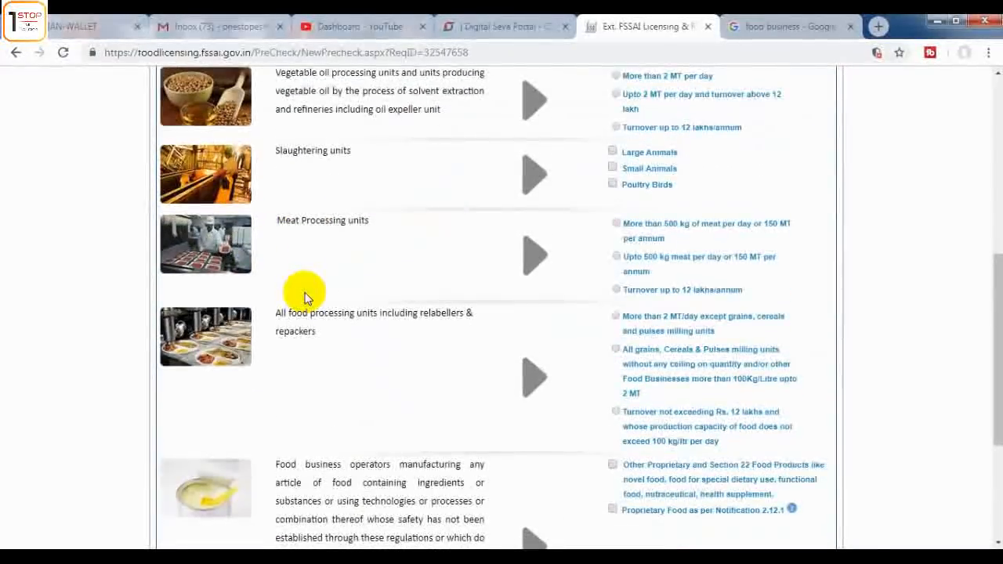
pyautogui.scroll(-3, 305, 298)
pyautogui.scroll(11, 305, 298)
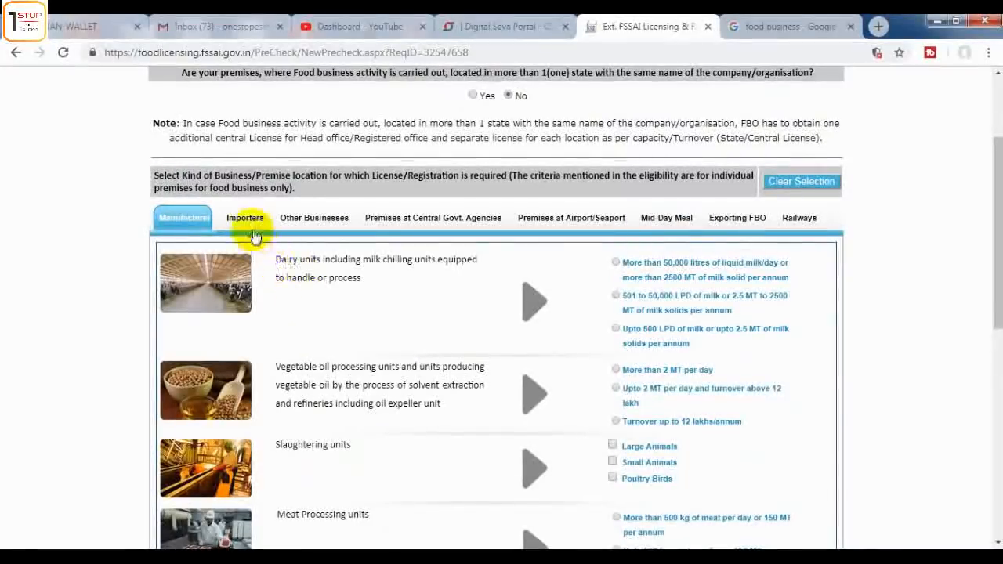
pyautogui.click(332, 224)
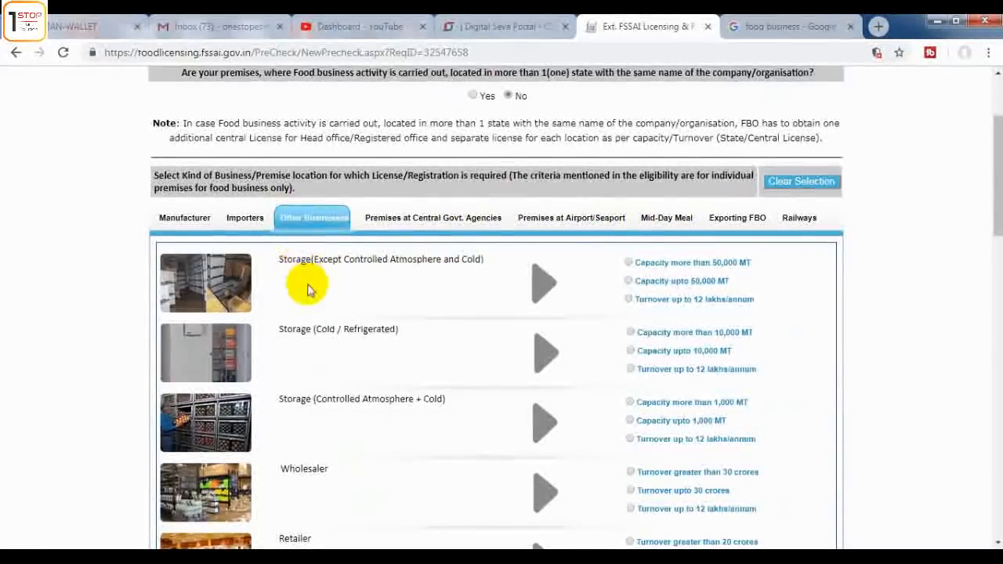
pyautogui.scroll(-1, 308, 287)
pyautogui.scroll(-1, 335, 404)
pyautogui.scroll(-3, 335, 404)
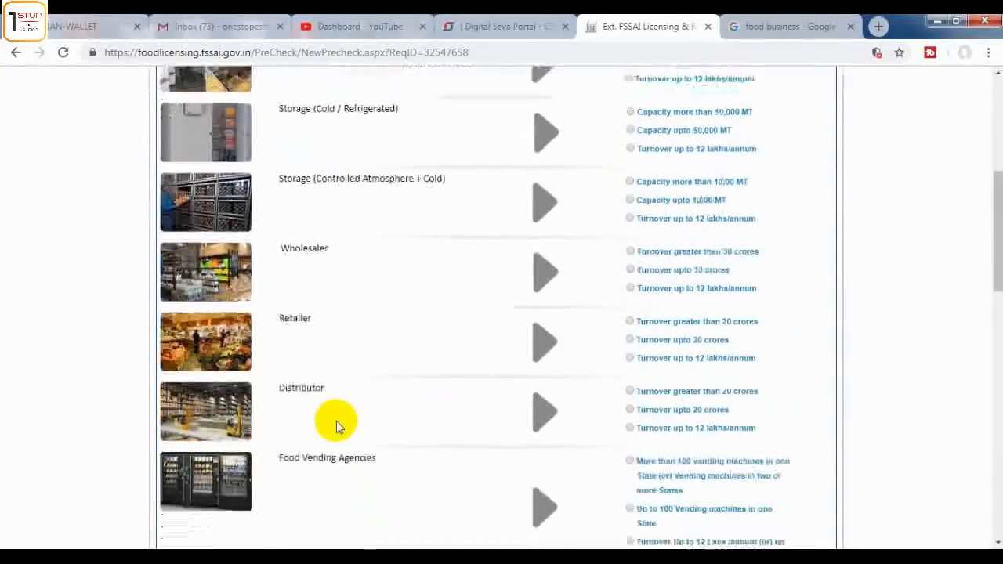
pyautogui.scroll(-4, 336, 427)
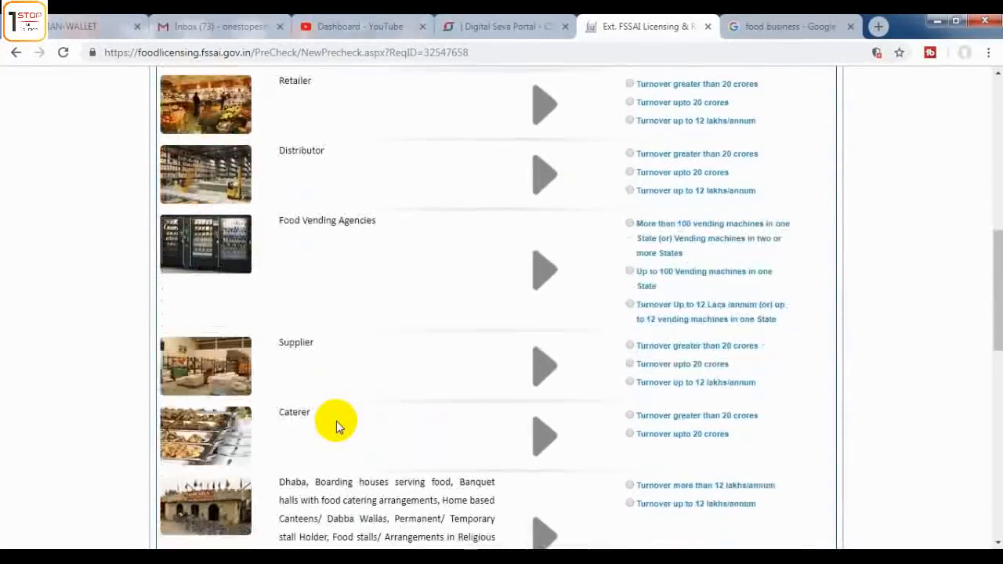
pyautogui.scroll(5, 337, 428)
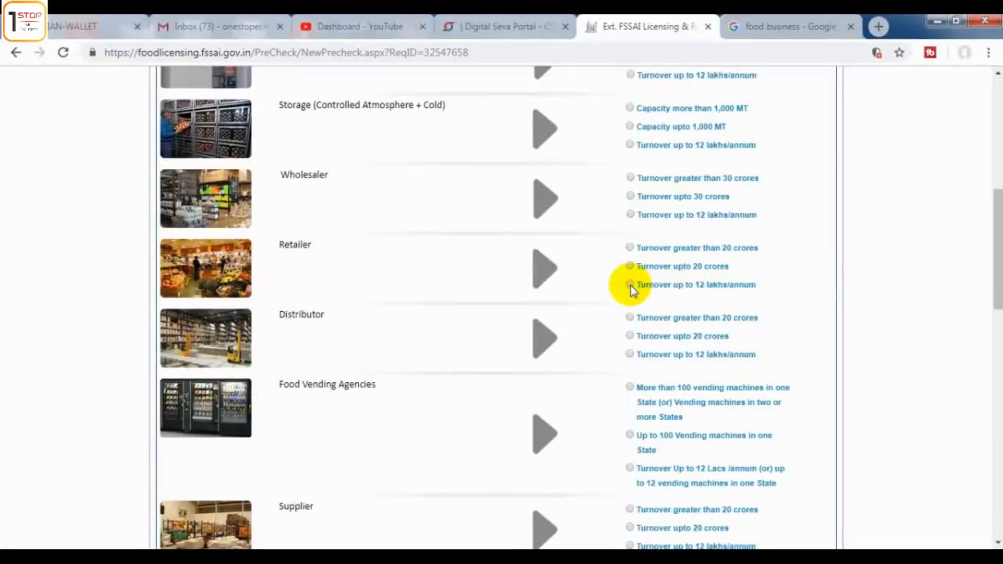
pyautogui.scroll(-10, 631, 289)
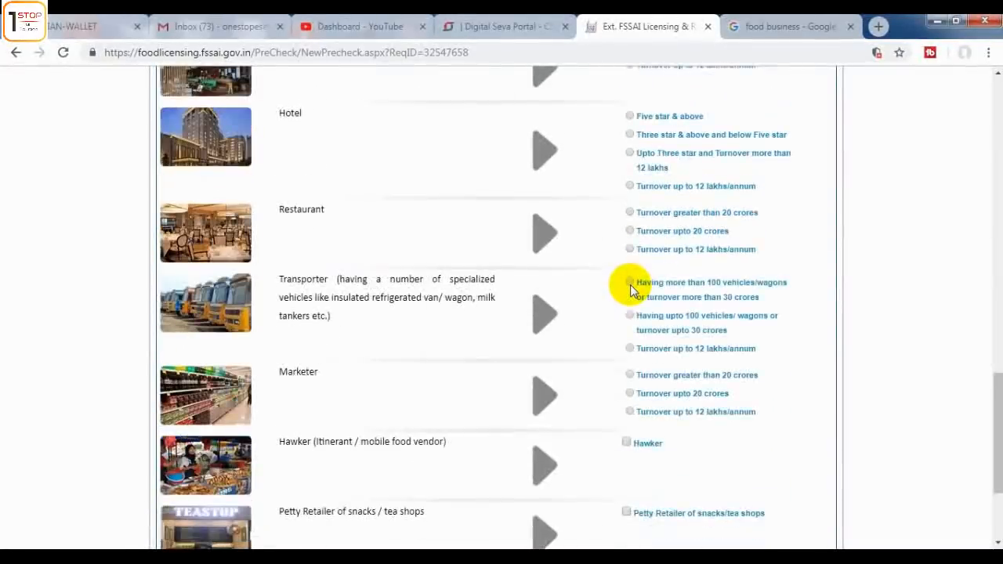
pyautogui.scroll(-3, 630, 289)
pyautogui.click(466, 412)
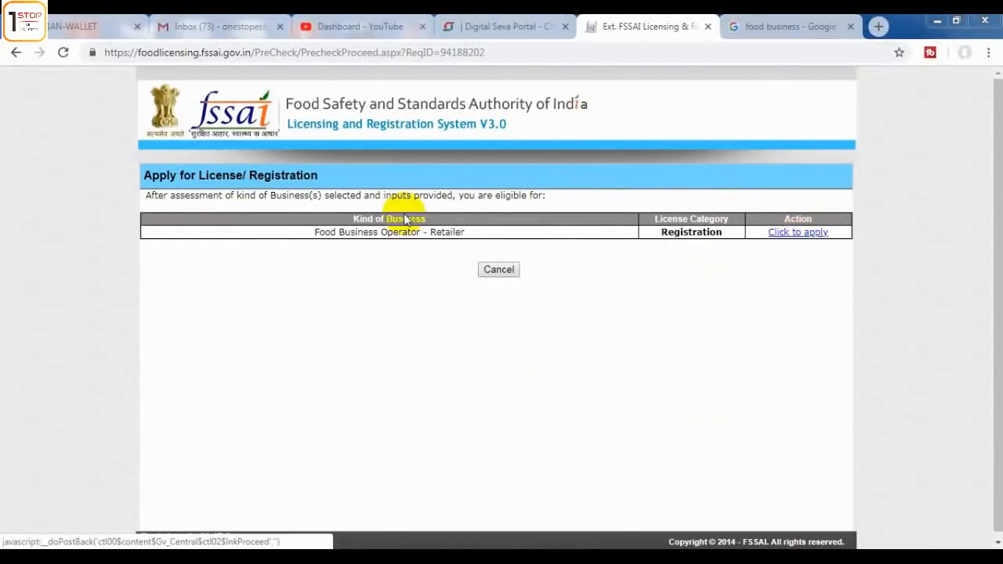
# Step: Apply for the Retailer registration and continue as a guest with the applicant's mobile number
pyautogui.click(796, 234)
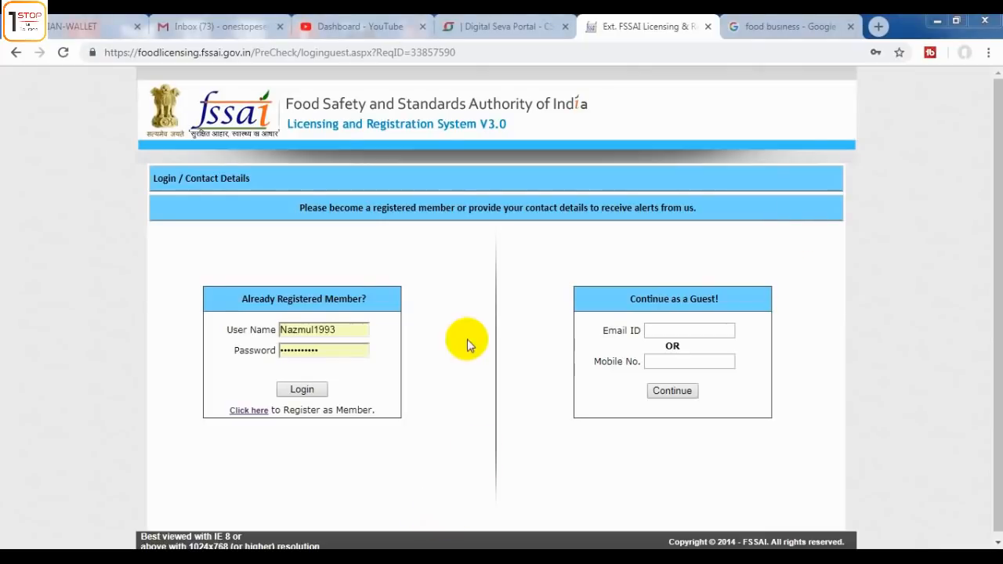
pyautogui.click(658, 359)
pyautogui.click(611, 378)
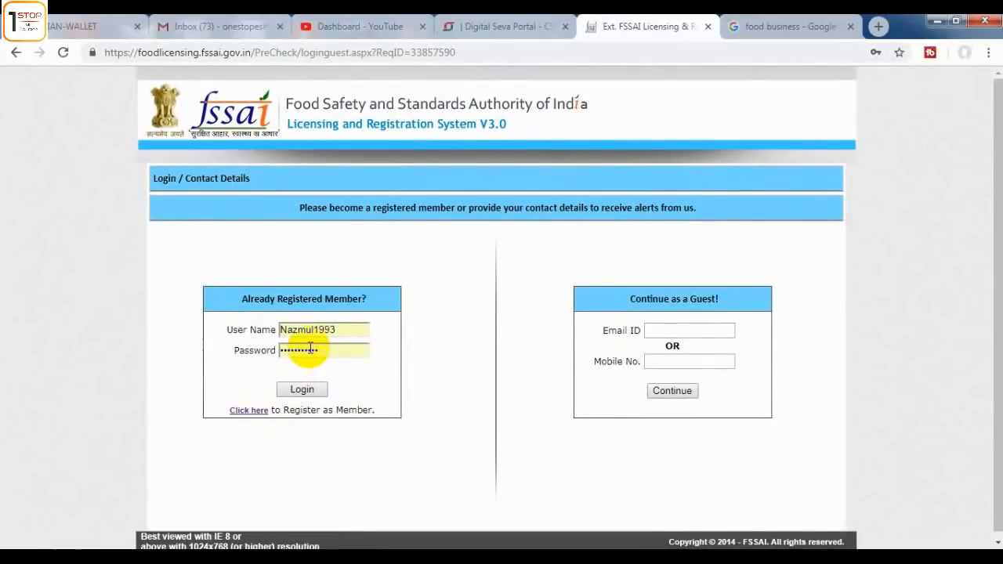
pyautogui.click(660, 360)
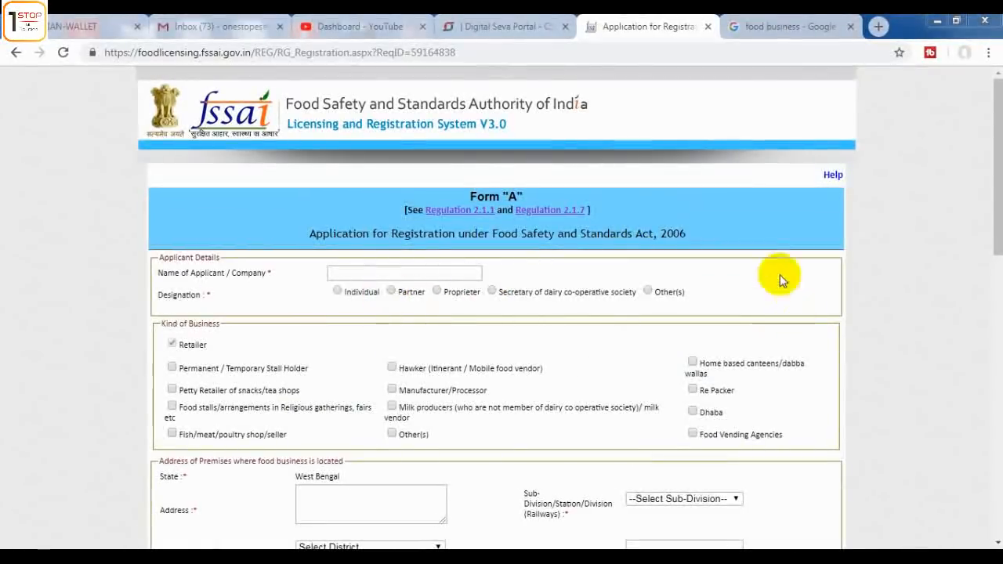
# Step: Fill in RAMICHA CHICKEN CENTER as the applicant/company name using the saved address details and set the designation to Individual
pyautogui.click(371, 274)
pyautogui.click(291, 274)
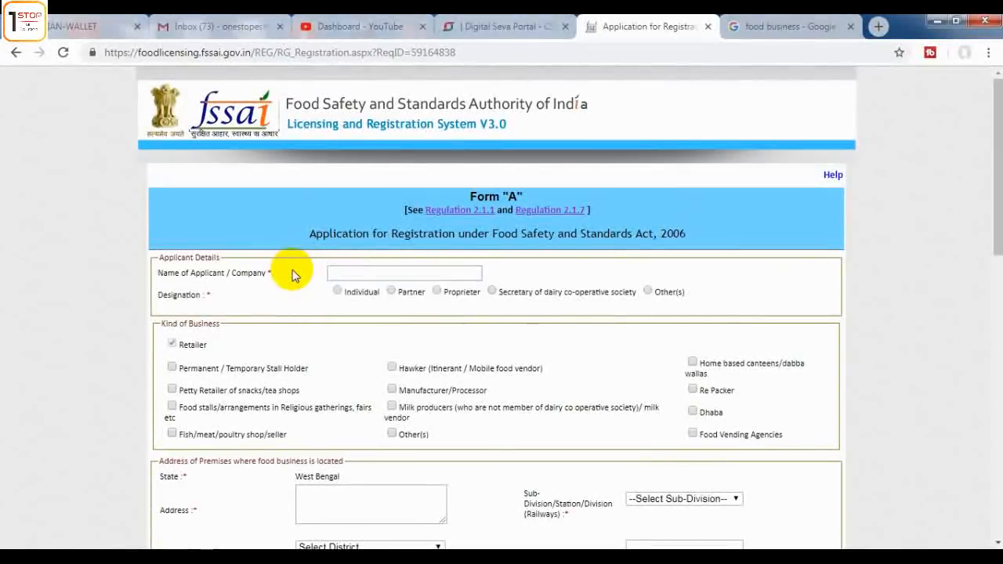
pyautogui.click(355, 273)
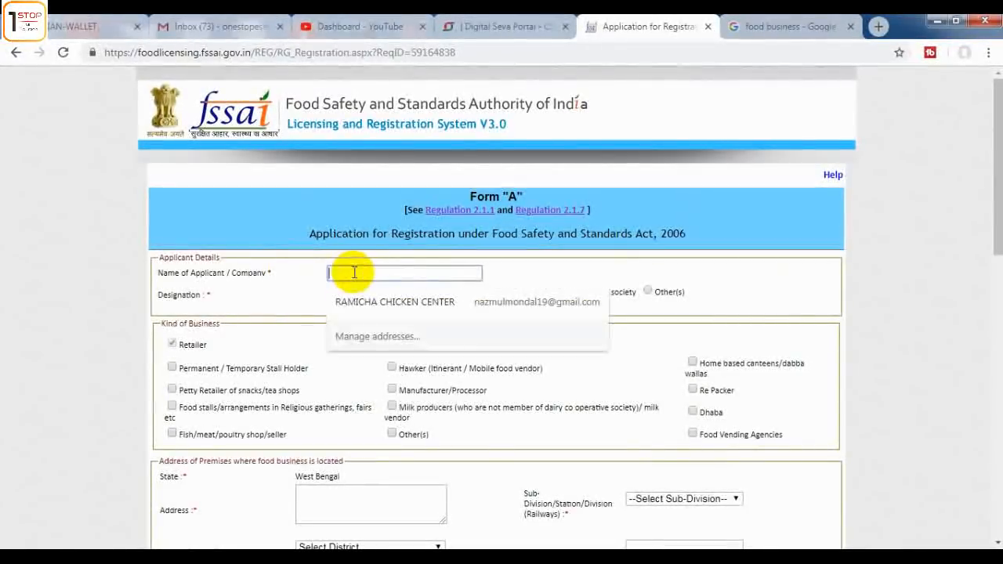
pyautogui.click(345, 297)
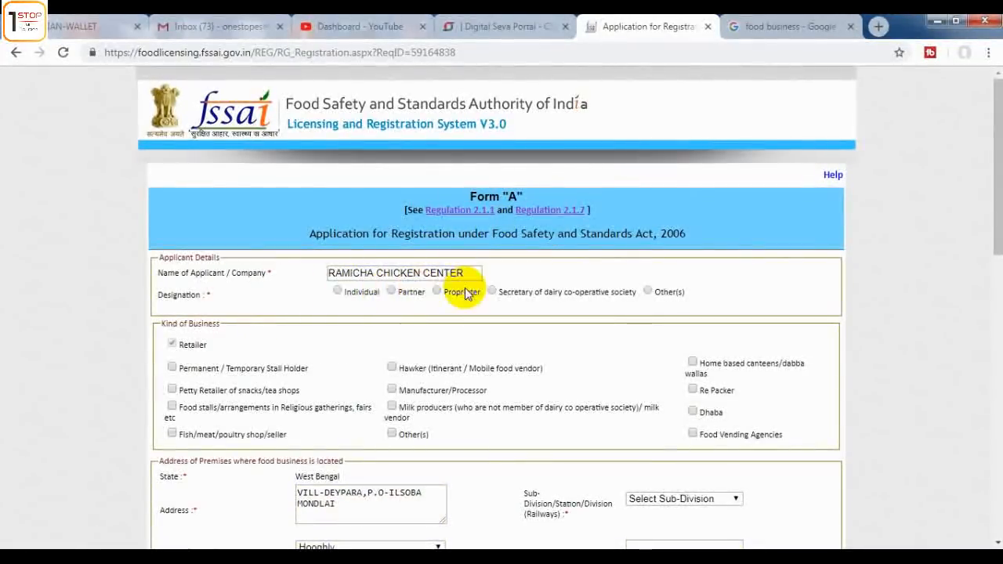
pyautogui.click(337, 293)
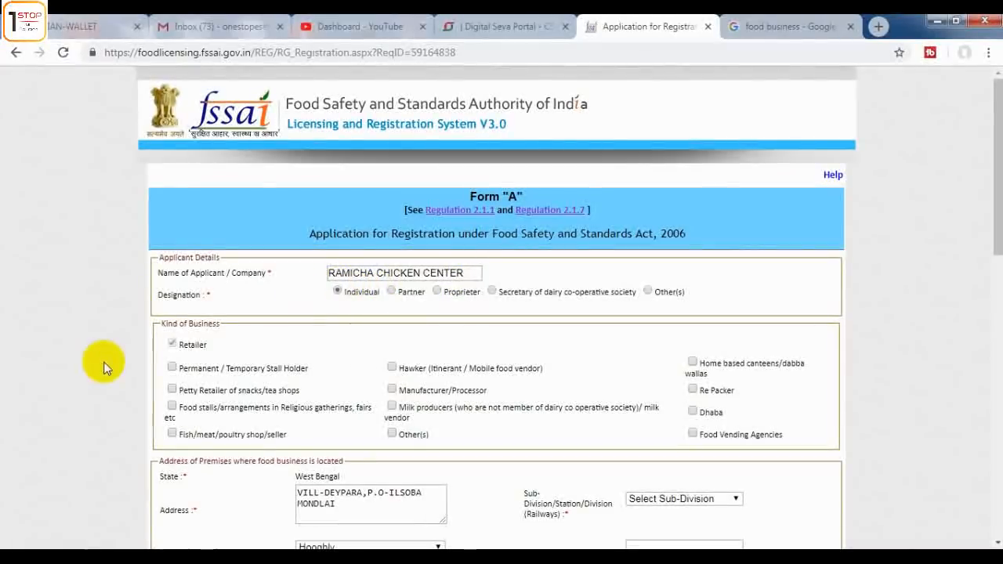
# Step: Complete the premises address with sub-division, pin code and village, and mark the correspondence address as the same
pyautogui.scroll(-1, 194, 348)
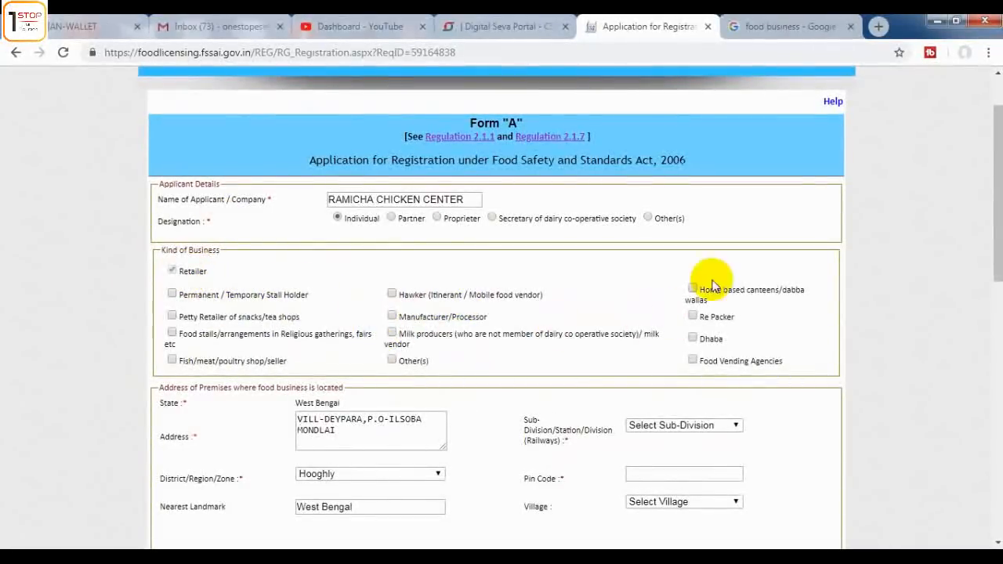
pyautogui.scroll(-1, 317, 385)
pyautogui.scroll(-1, 318, 385)
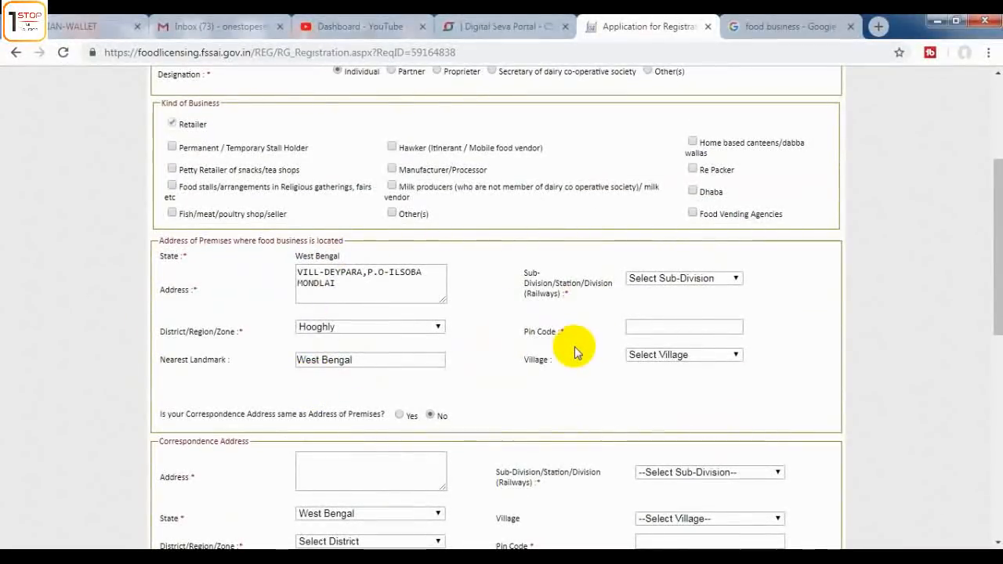
pyautogui.scroll(-1, 574, 353)
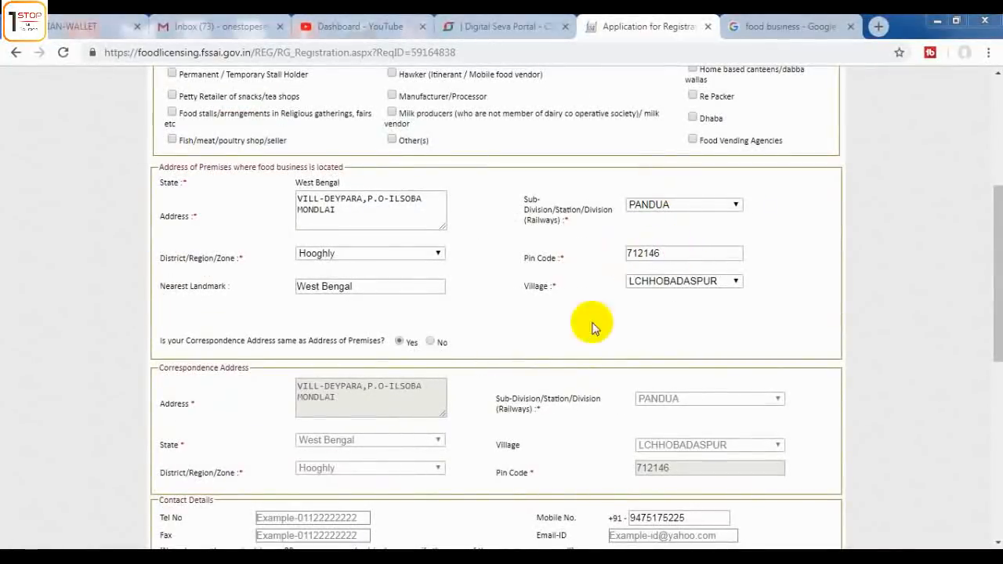
pyautogui.click(685, 284)
pyautogui.click(687, 283)
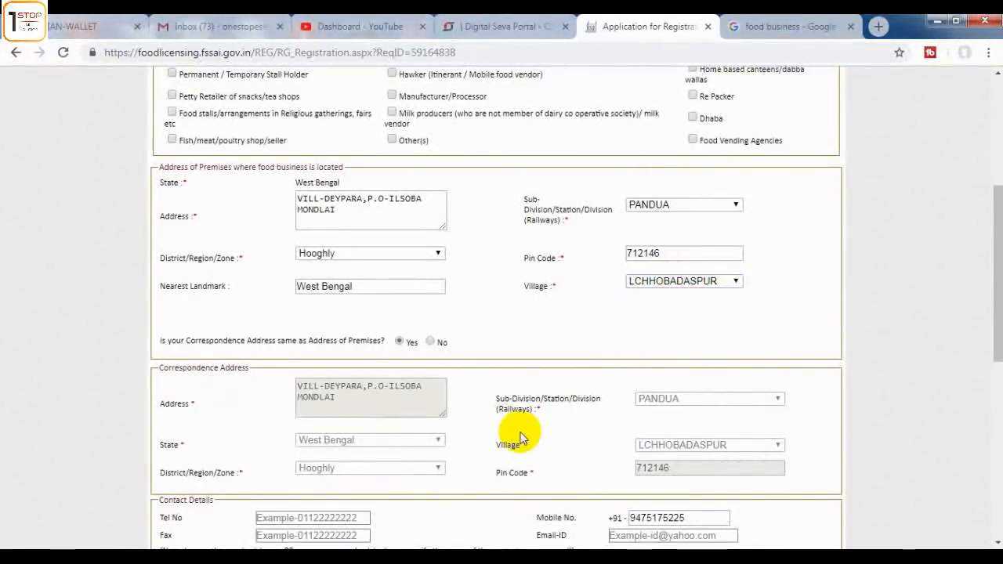
# Step: Fill in the applicant's e-mail address in the contact details
pyautogui.scroll(-1, 594, 387)
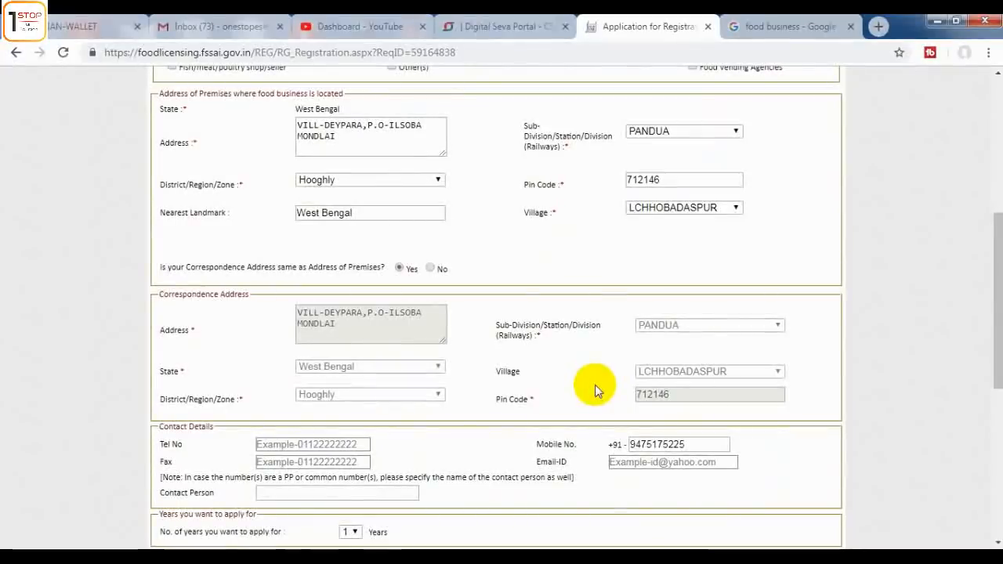
pyautogui.scroll(-2, 321, 290)
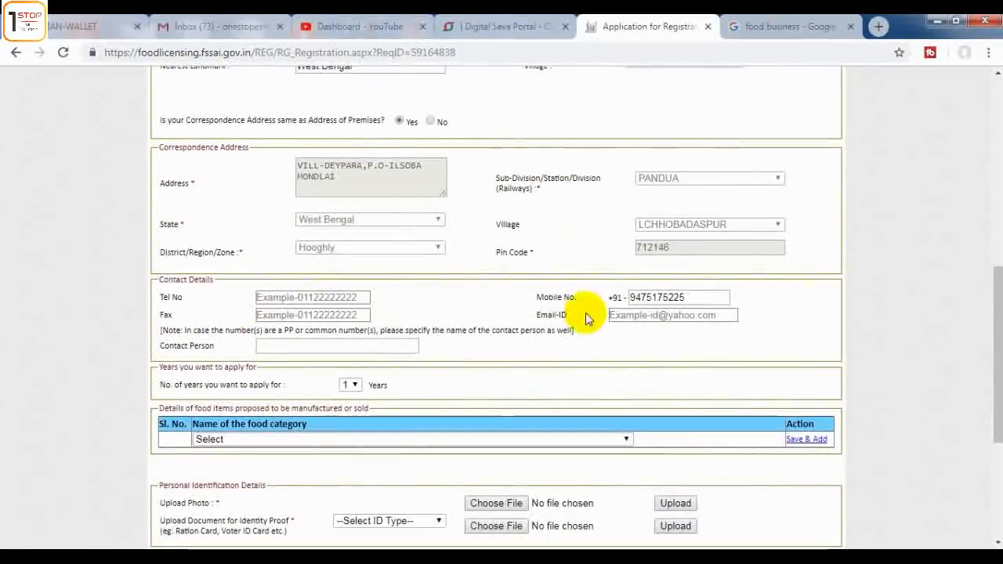
pyautogui.click(653, 318)
pyautogui.click(646, 337)
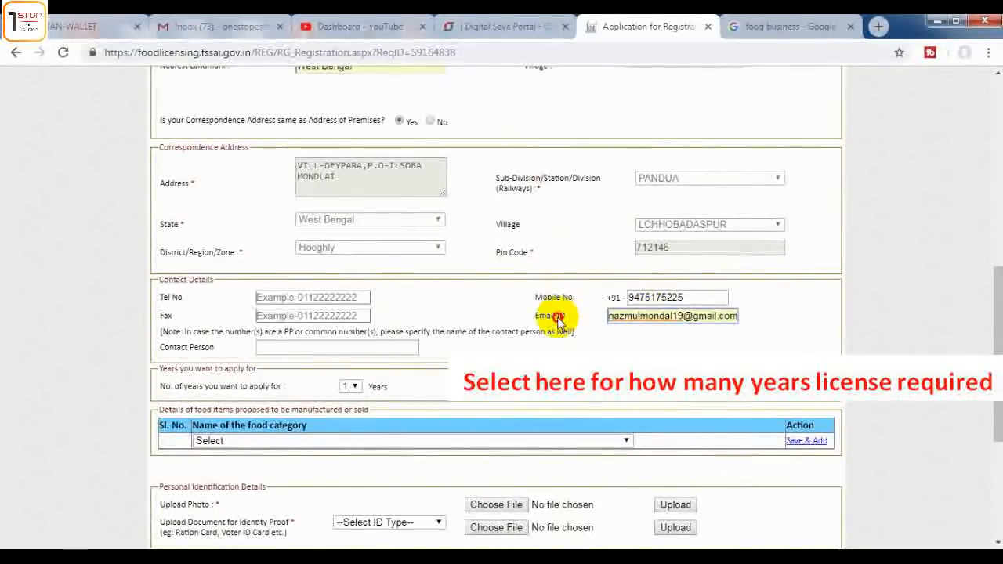
# Step: Add the food category "08 - Meat and meat products, including poultry" to the food items proposed for sale
pyautogui.scroll(-3, 558, 322)
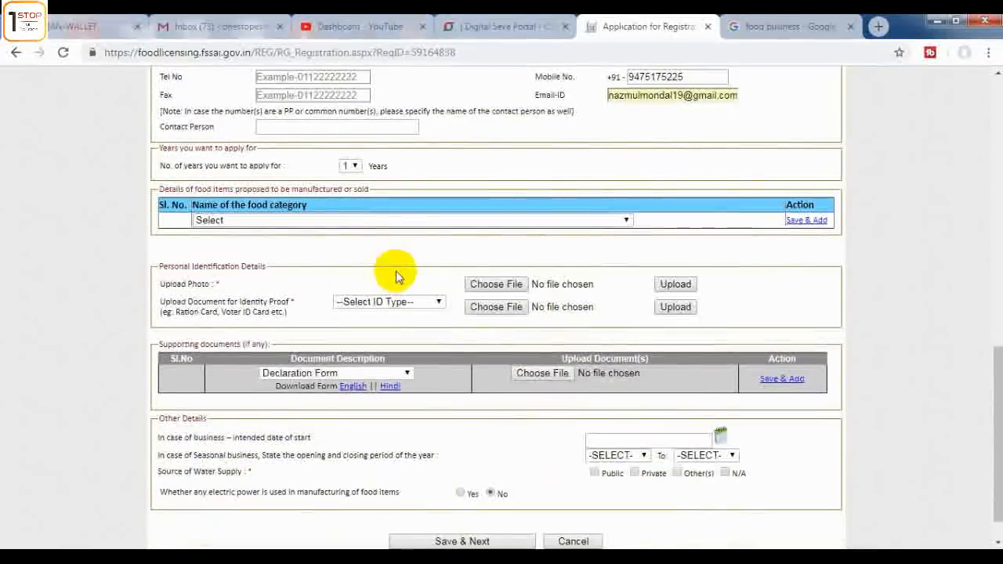
pyautogui.scroll(1, 396, 276)
pyautogui.click(317, 294)
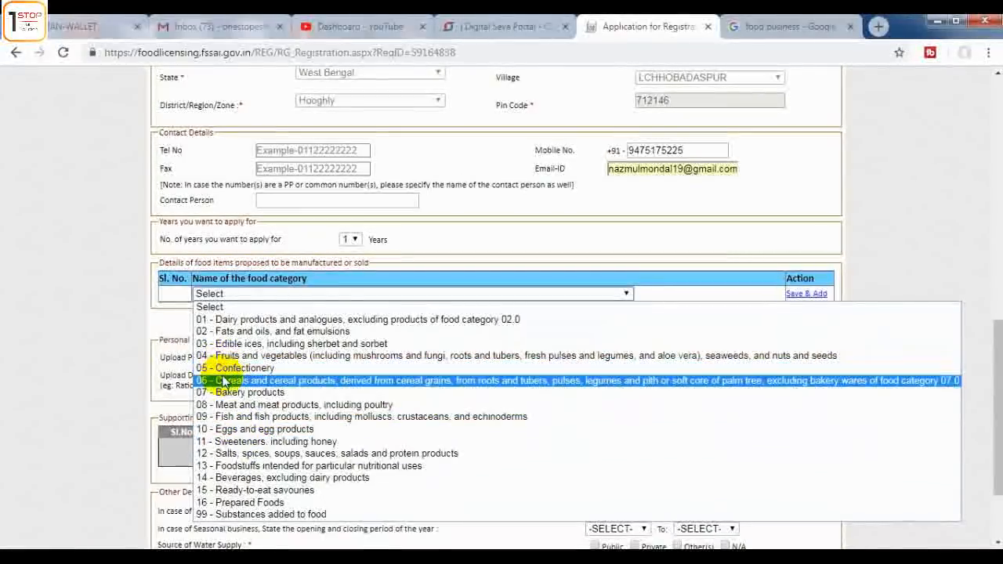
pyautogui.click(363, 406)
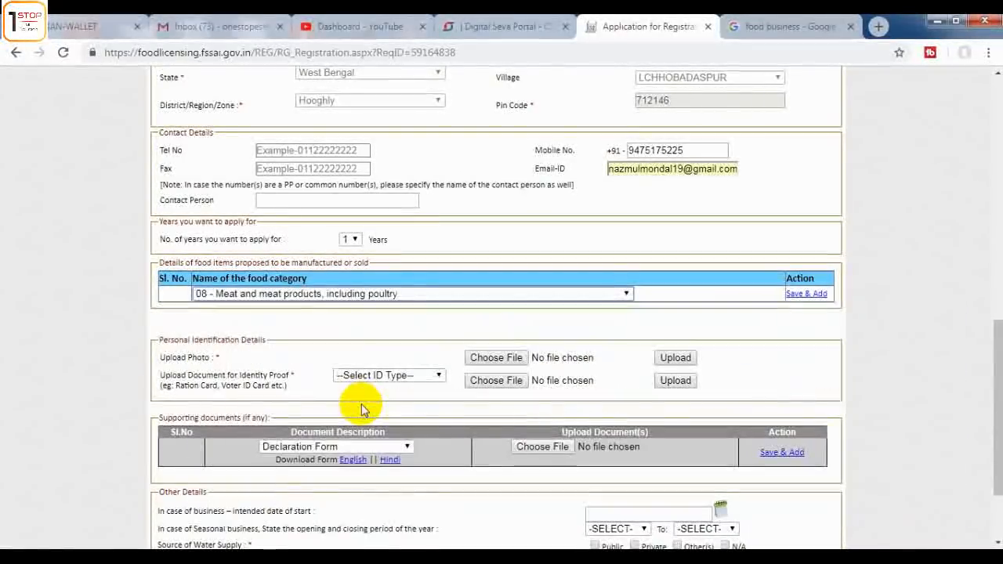
pyautogui.click(800, 298)
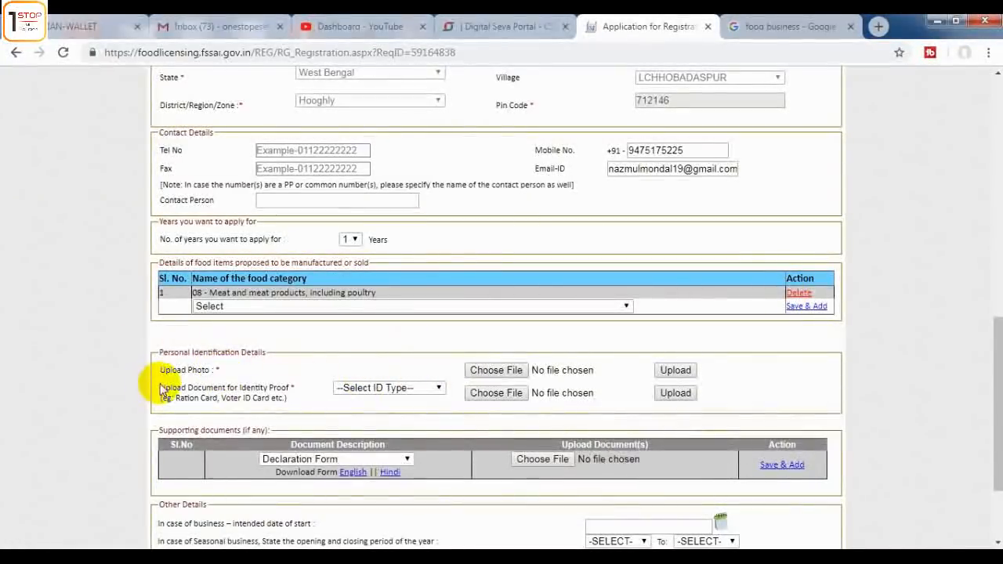
# Step: Upload the image img20181215_12142327 from the Desktop as the applicant's photo
pyautogui.click(370, 390)
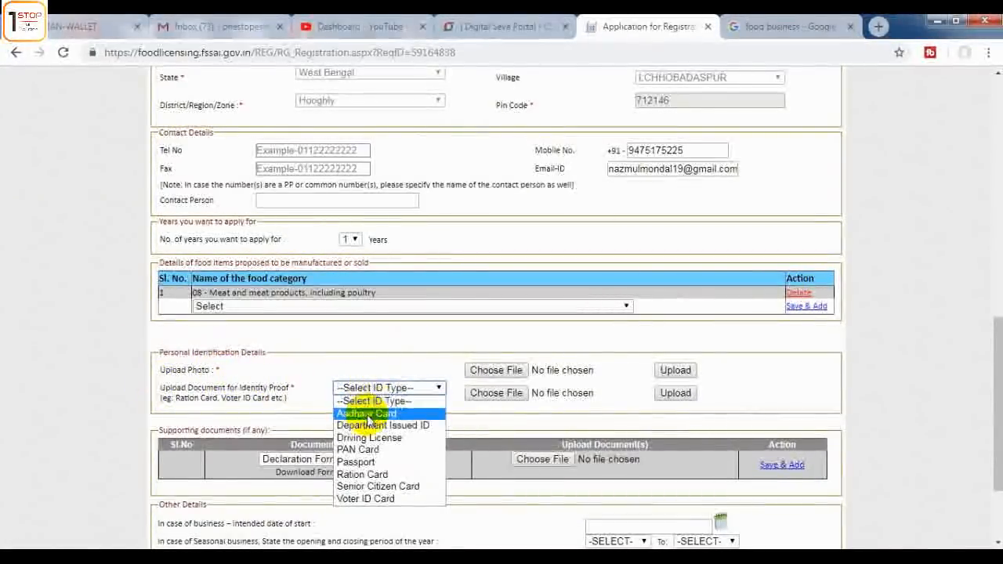
pyautogui.click(353, 363)
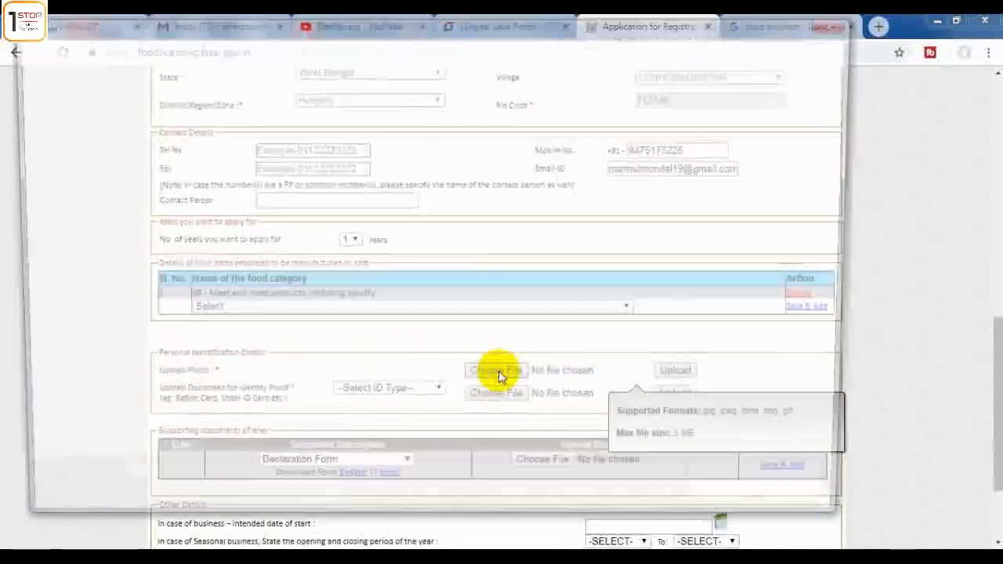
pyautogui.click(499, 370)
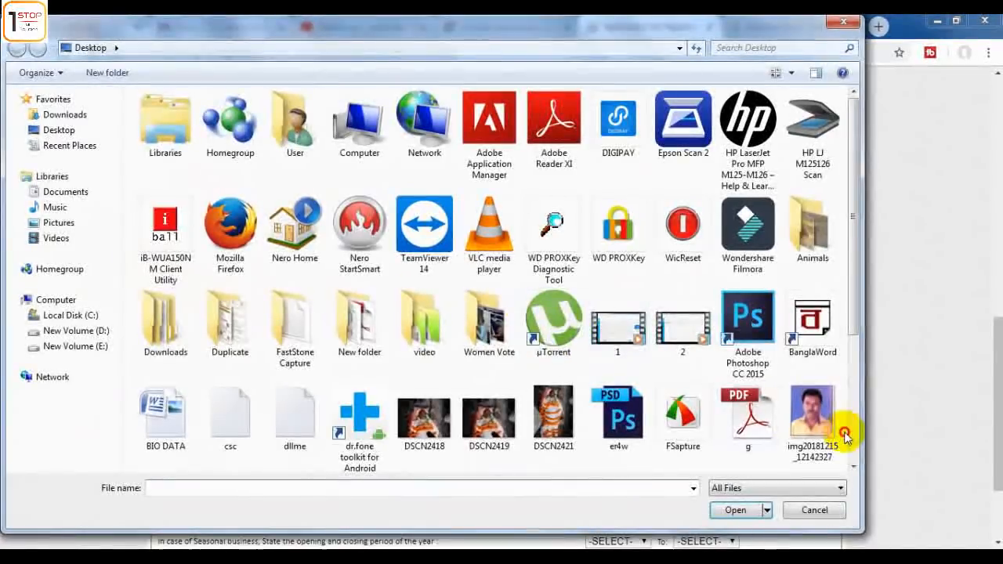
pyautogui.doubleClick(833, 427)
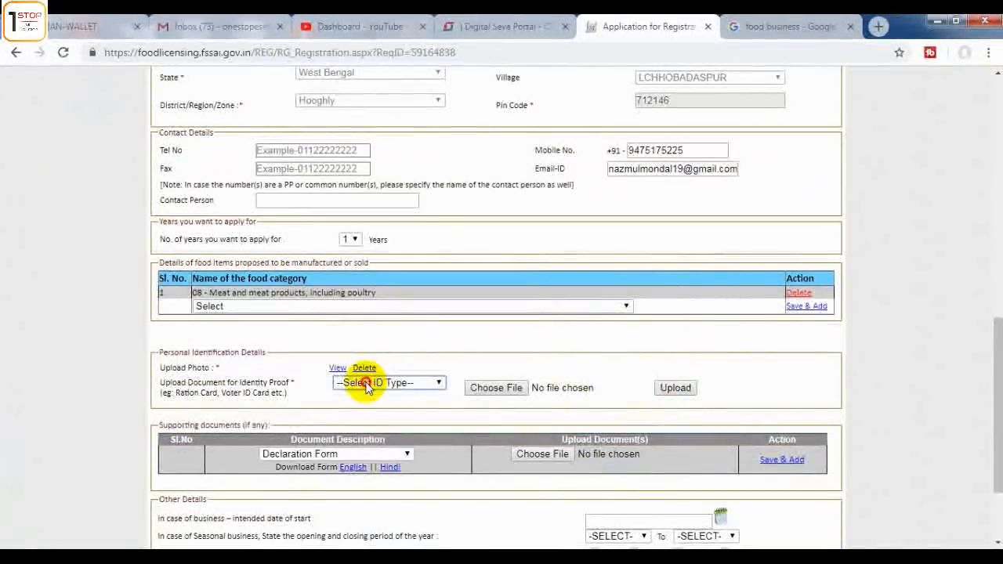
# Step: Choose Aadhaar Card as the identity proof and upload the Desktop file img20181215_12154069 for it
pyautogui.click(366, 384)
pyautogui.click(362, 408)
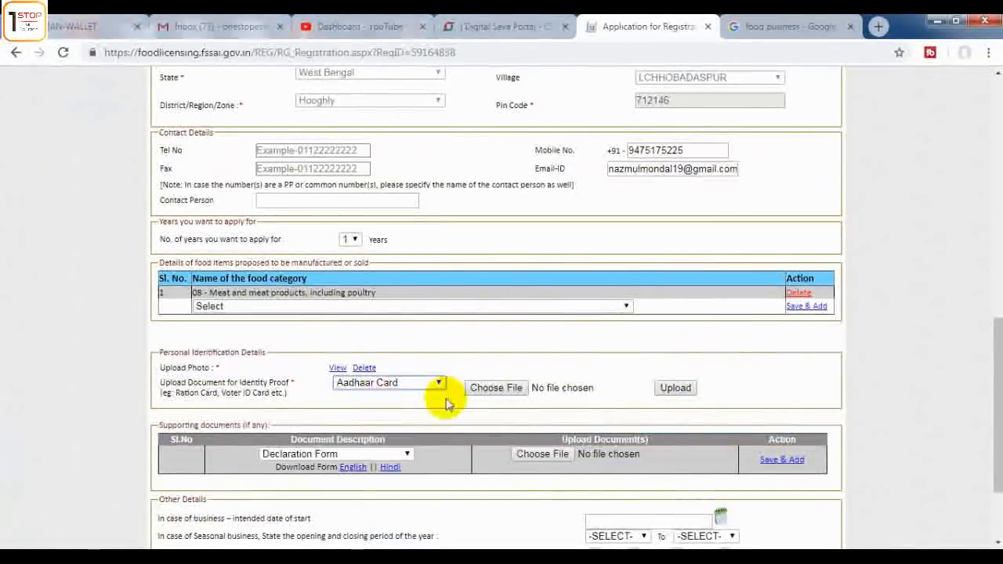
pyautogui.click(506, 388)
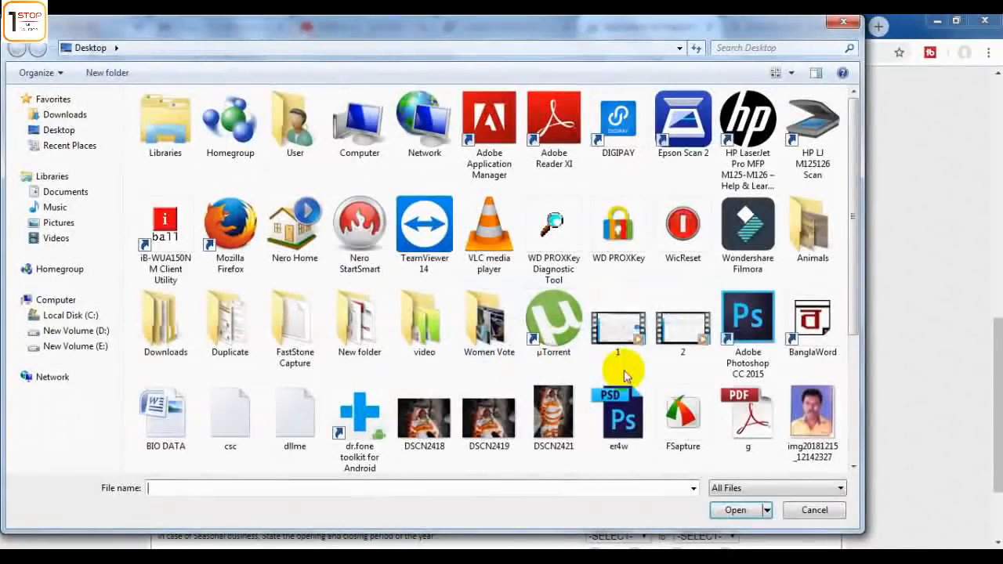
pyautogui.click(749, 423)
pyautogui.scroll(-2, 744, 419)
pyautogui.doubleClick(183, 329)
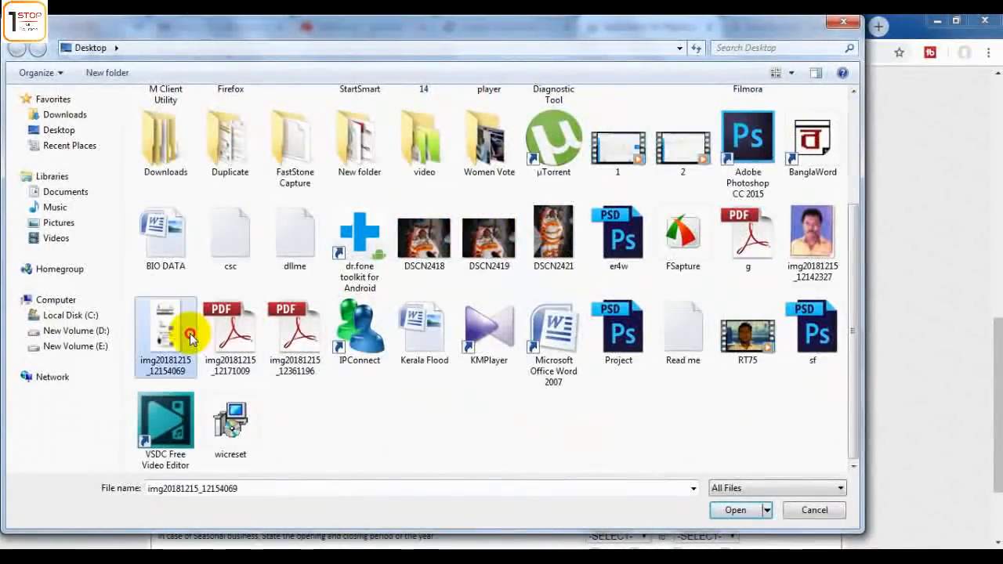
pyautogui.click(676, 390)
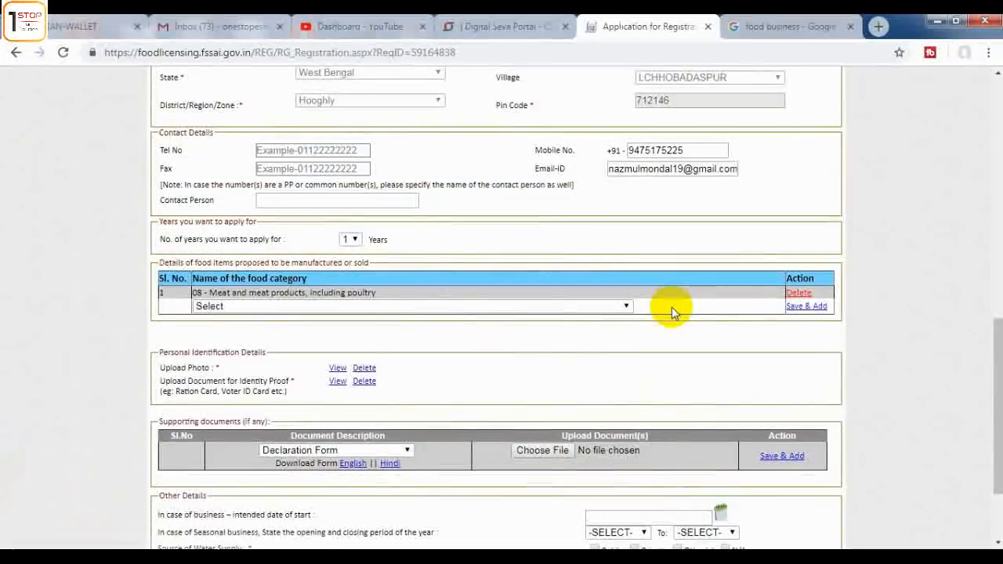
# Step: View the English Declaration Form for the supporting documents, examine its name, date and signature blanks, and return to the application form
pyautogui.scroll(-1, 672, 311)
pyautogui.scroll(-1, 671, 312)
pyautogui.click(335, 334)
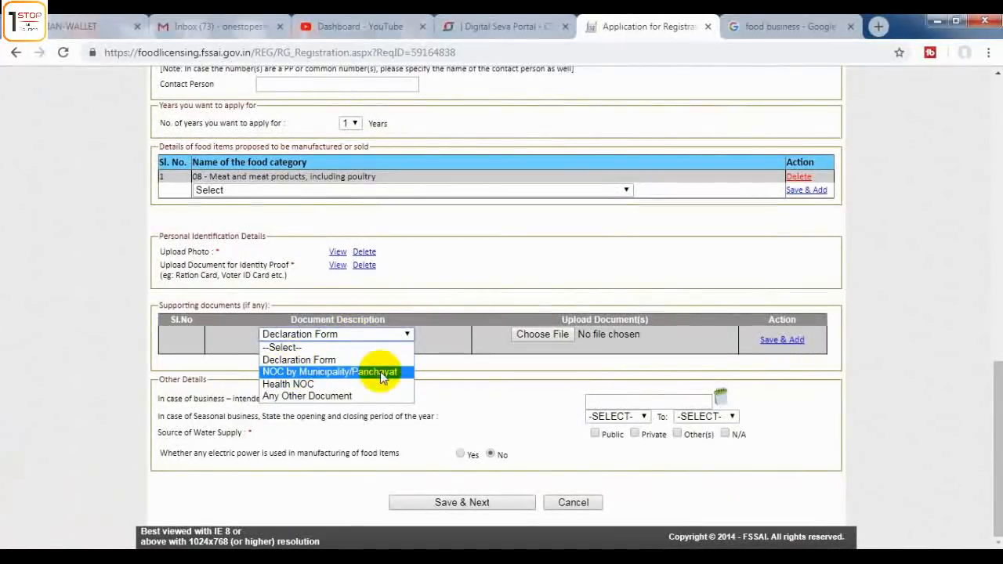
pyautogui.click(232, 338)
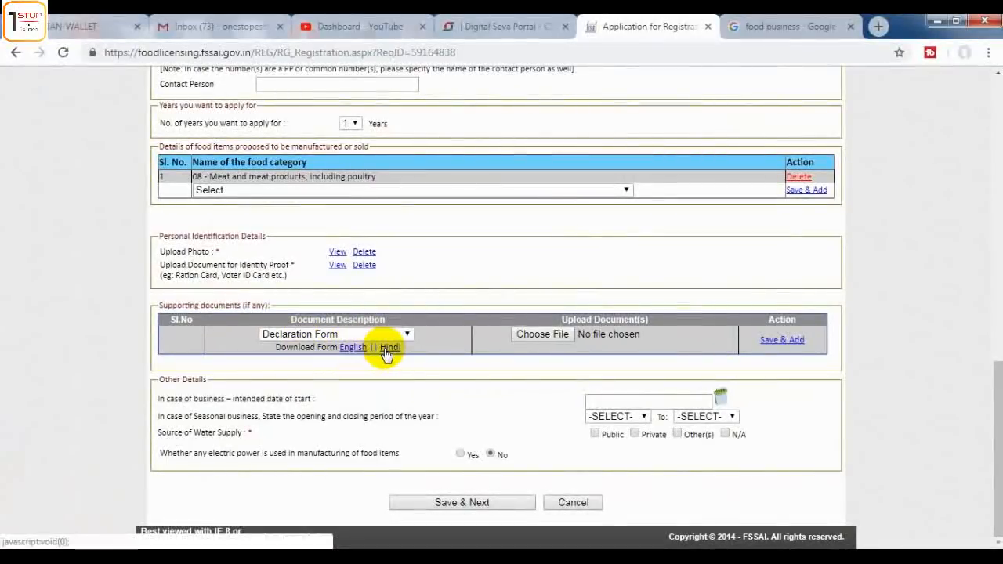
pyautogui.click(353, 348)
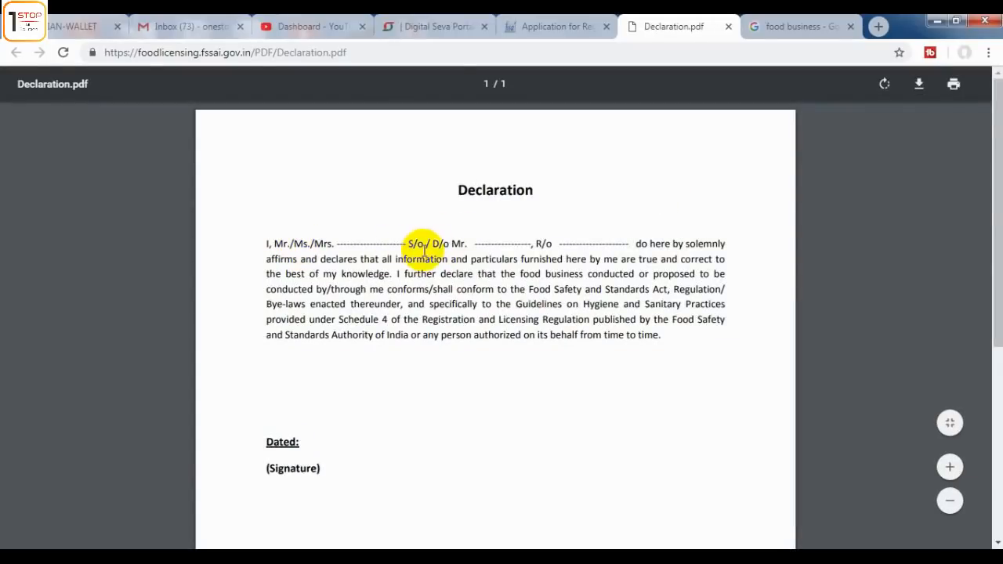
pyautogui.moveTo(389, 239); pyautogui.dragTo(621, 236)
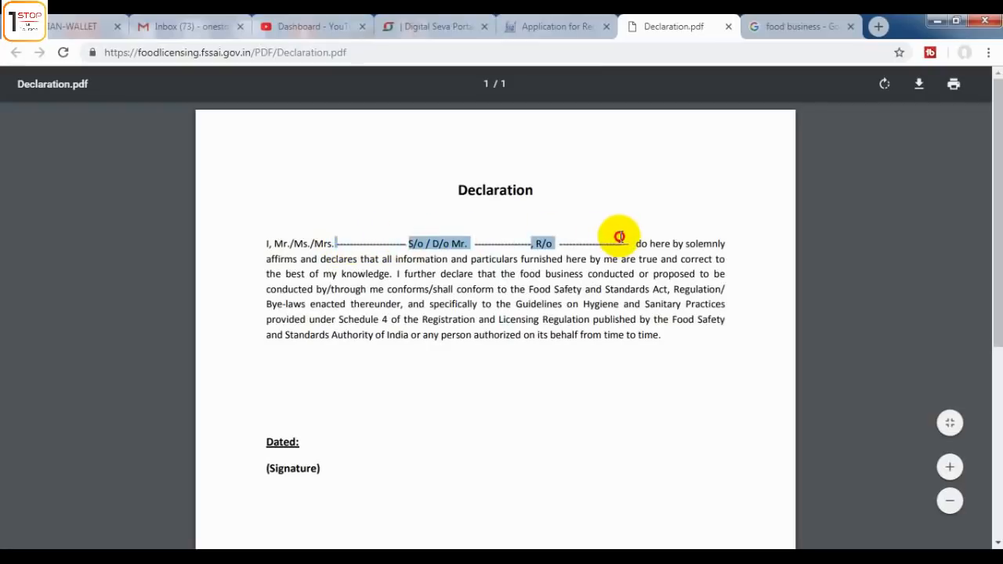
pyautogui.click(253, 440)
pyautogui.doubleClick(289, 469)
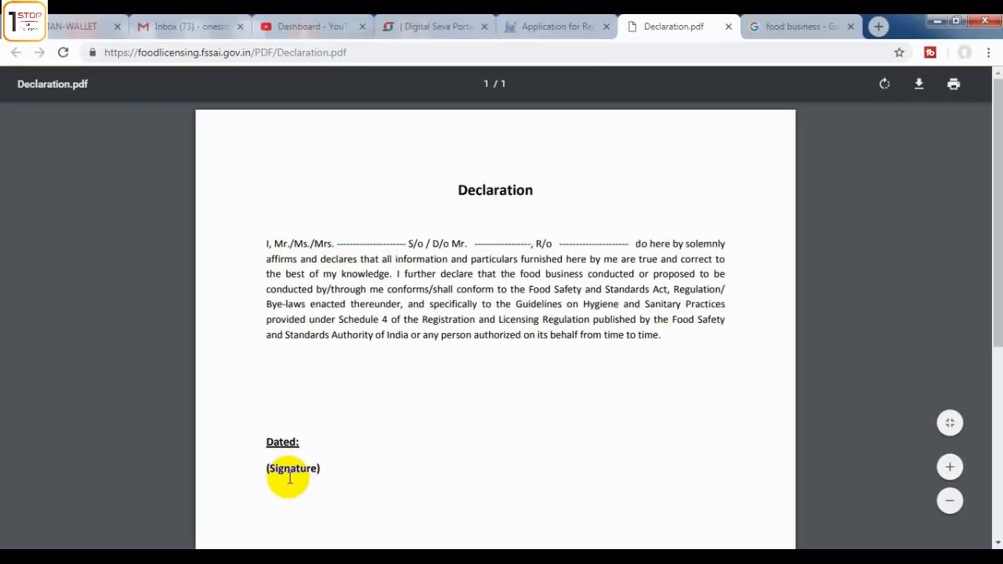
pyautogui.click(558, 27)
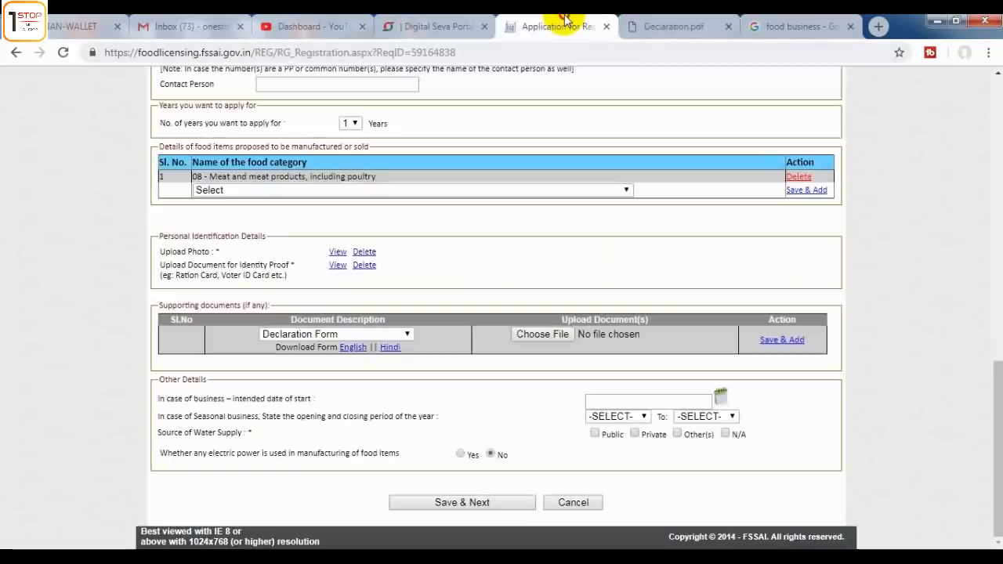
# Step: Upload and add the PDF img20181215_12171009 as the Declaration Form in the supporting documents
pyautogui.click(521, 334)
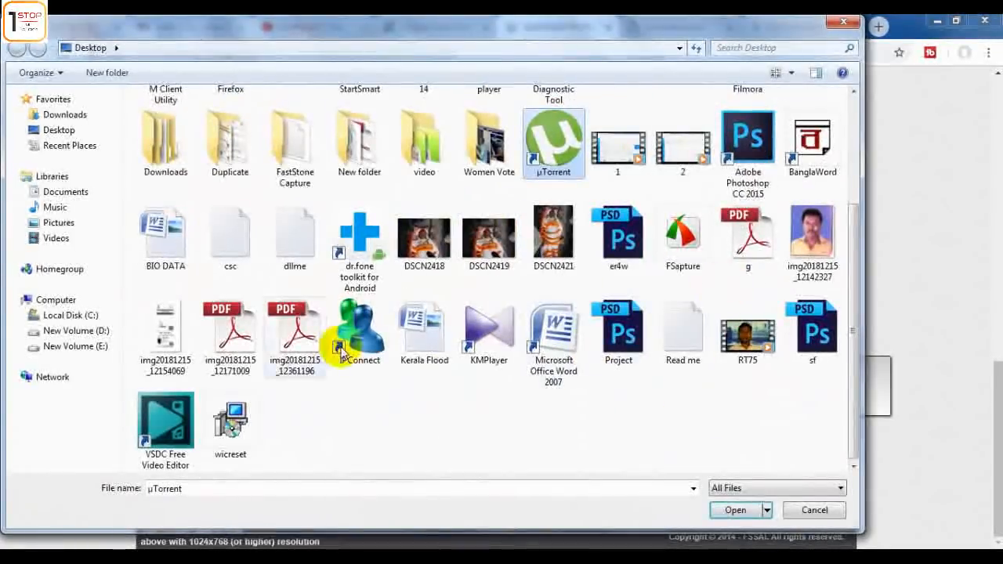
pyautogui.click(239, 333)
pyautogui.doubleClick(241, 329)
pyautogui.click(782, 340)
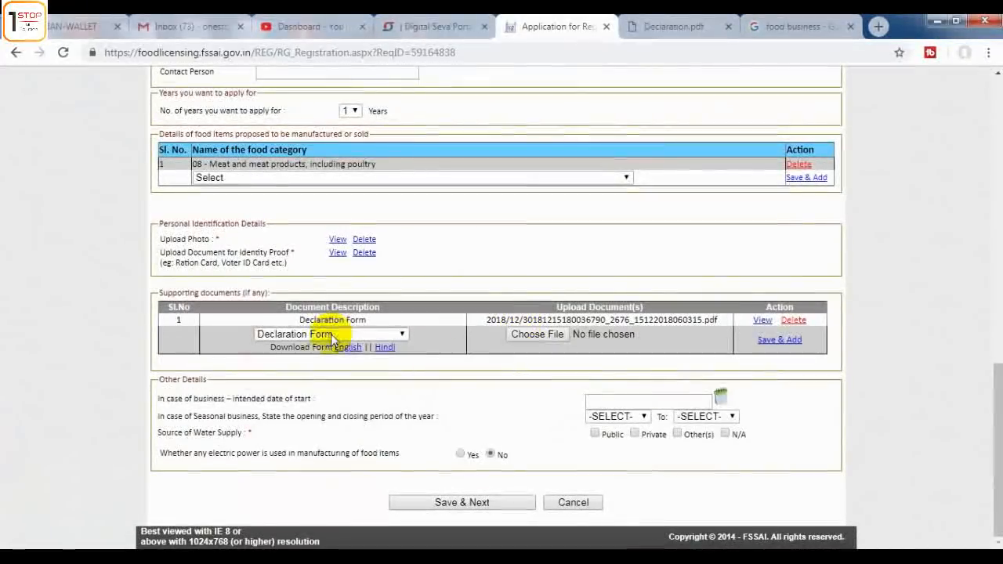
# Step: Set the source of water supply to Other(s) and enter TUBE WELL as its description
pyautogui.click(640, 418)
pyautogui.click(597, 419)
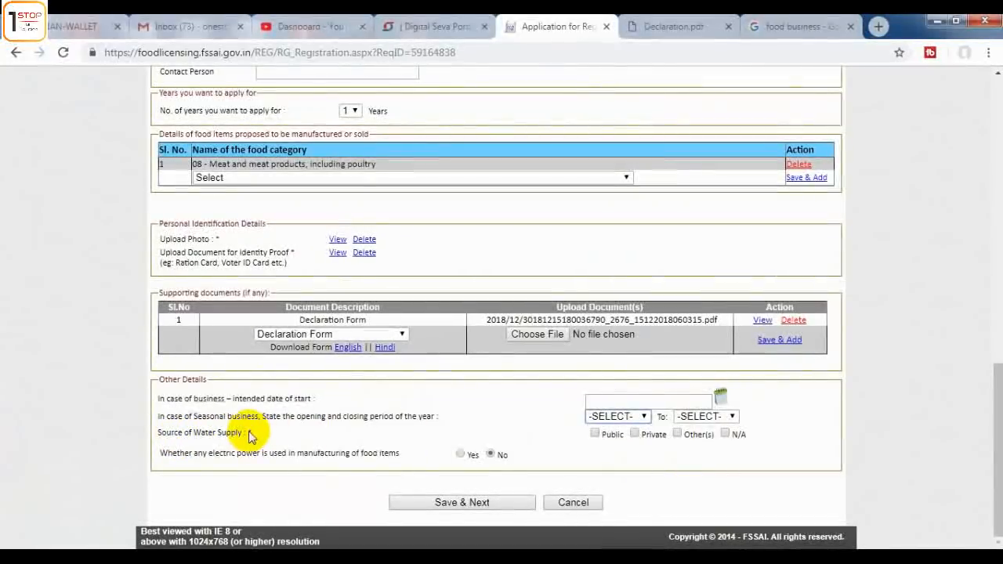
pyautogui.click(676, 435)
pyautogui.click(630, 451)
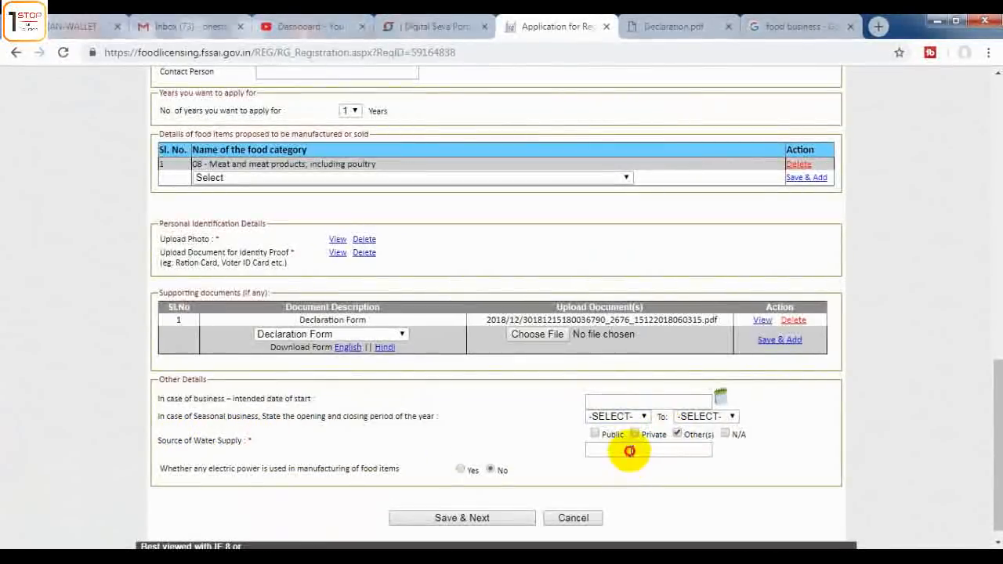
pyautogui.write('TU')
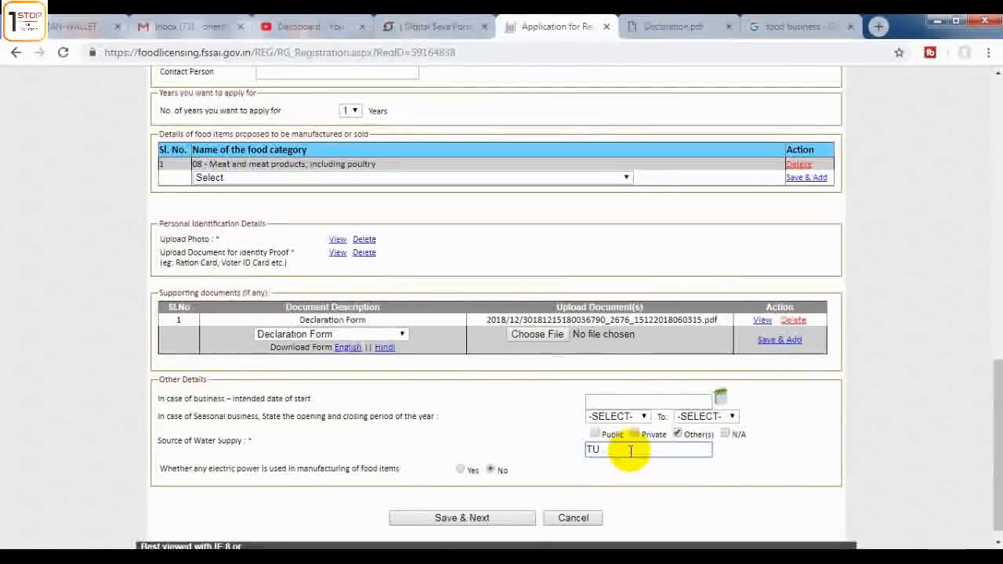
pyautogui.write('BE WELL')
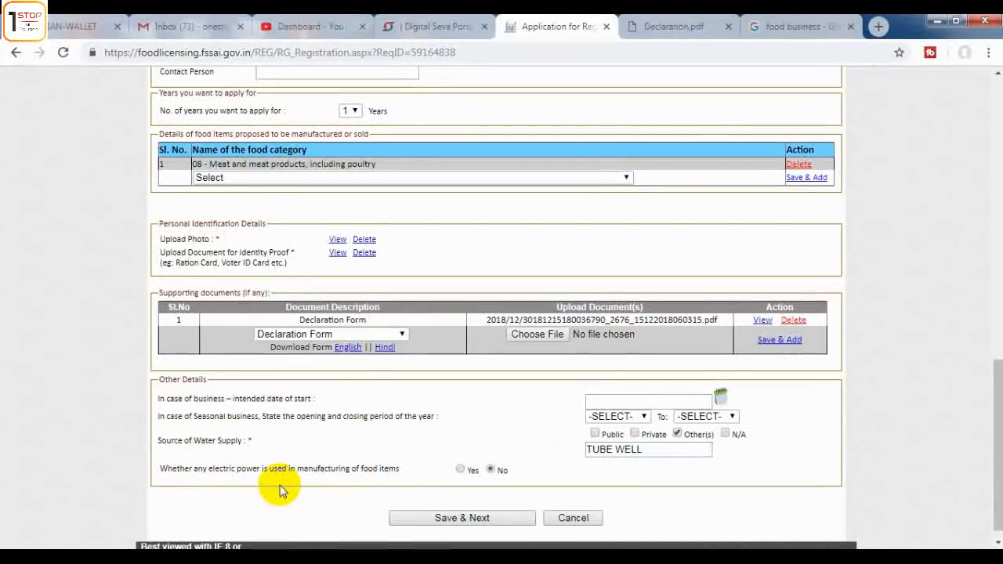
# Step: Set electric power use in manufacturing to No and save the application to proceed to the Form A upload
pyautogui.click(460, 469)
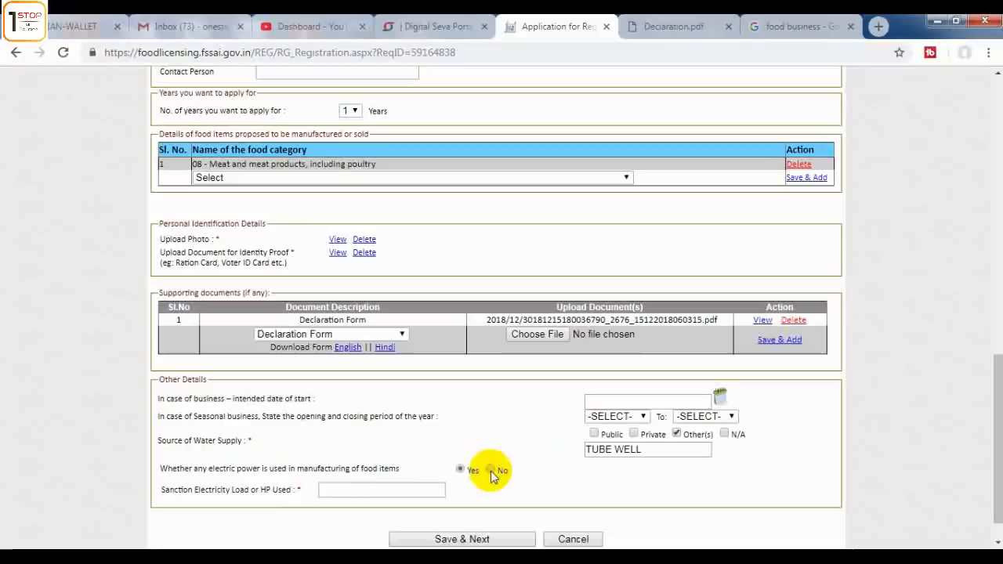
pyautogui.click(491, 471)
pyautogui.click(485, 519)
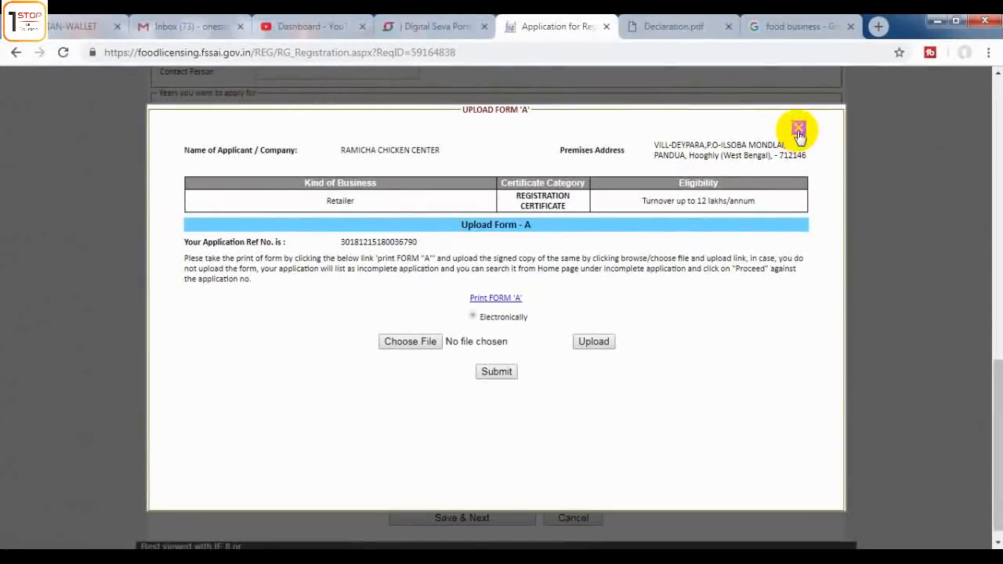
# Step: Go back to the form, add the Fish/meat/poultry shop/seller and Milk producers business kinds, save it, and close the upload dialog
pyautogui.click(798, 133)
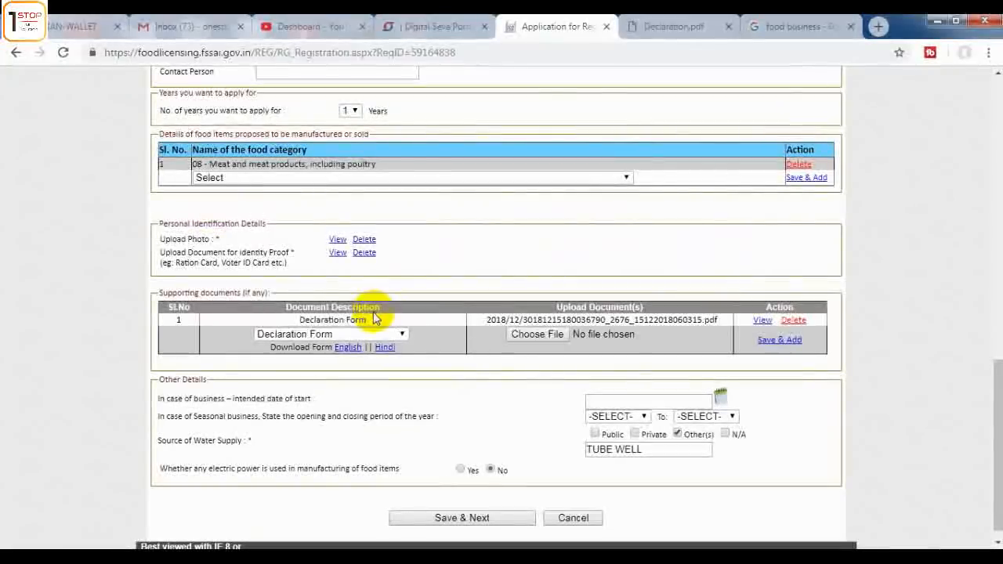
pyautogui.scroll(15, 376, 314)
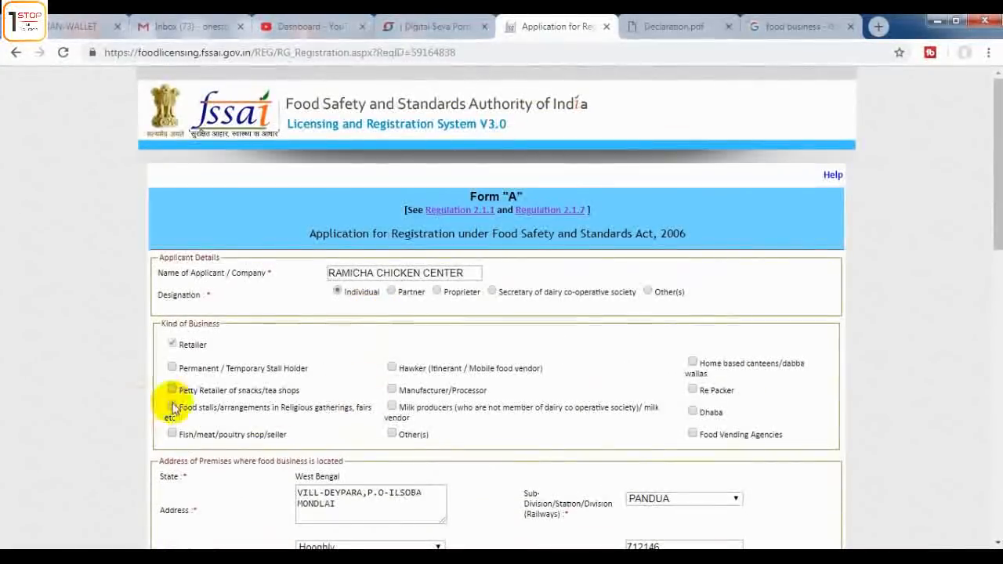
pyautogui.scroll(-3, 644, 391)
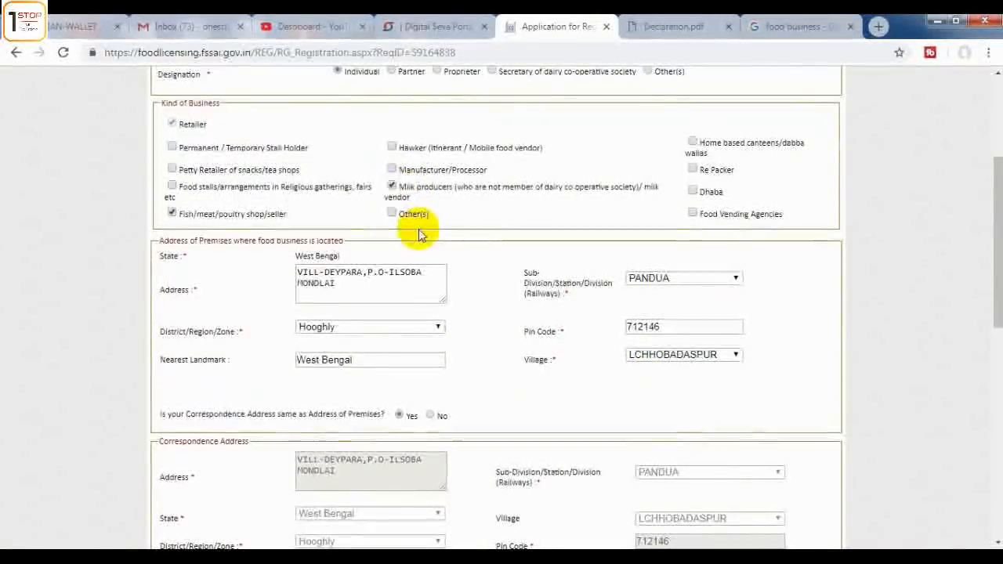
pyautogui.scroll(-8, 480, 271)
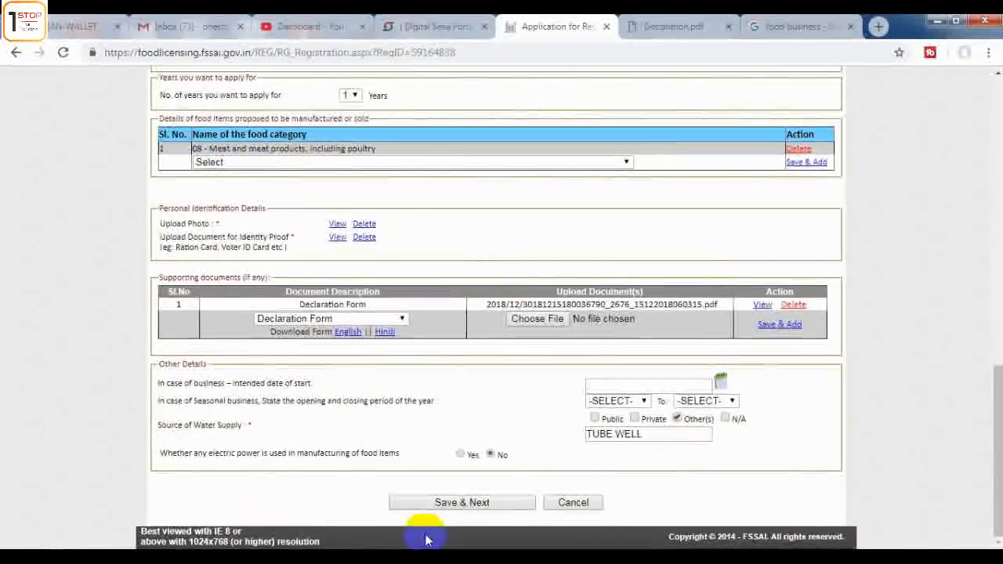
pyautogui.click(453, 502)
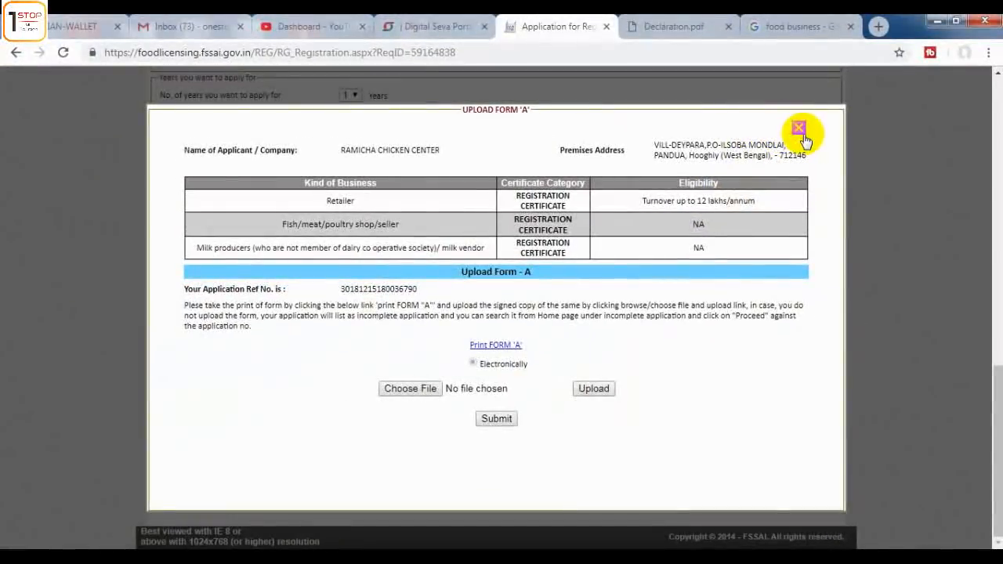
pyautogui.click(965, 62)
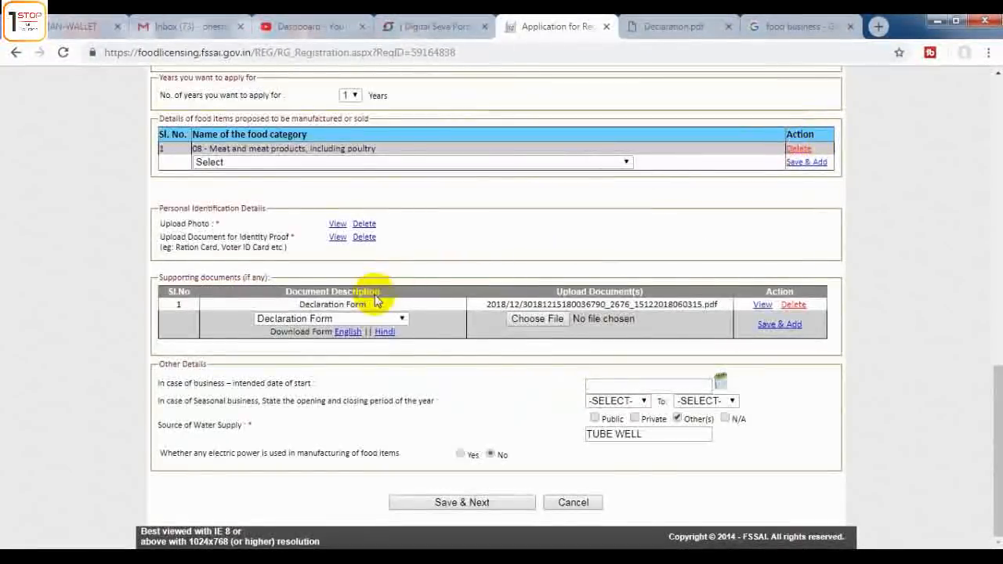
# Step: Remove the Fish/meat/poultry shop/seller and Milk producers business kinds, and save the application again to proceed to the Form A upload
pyautogui.scroll(15, 376, 291)
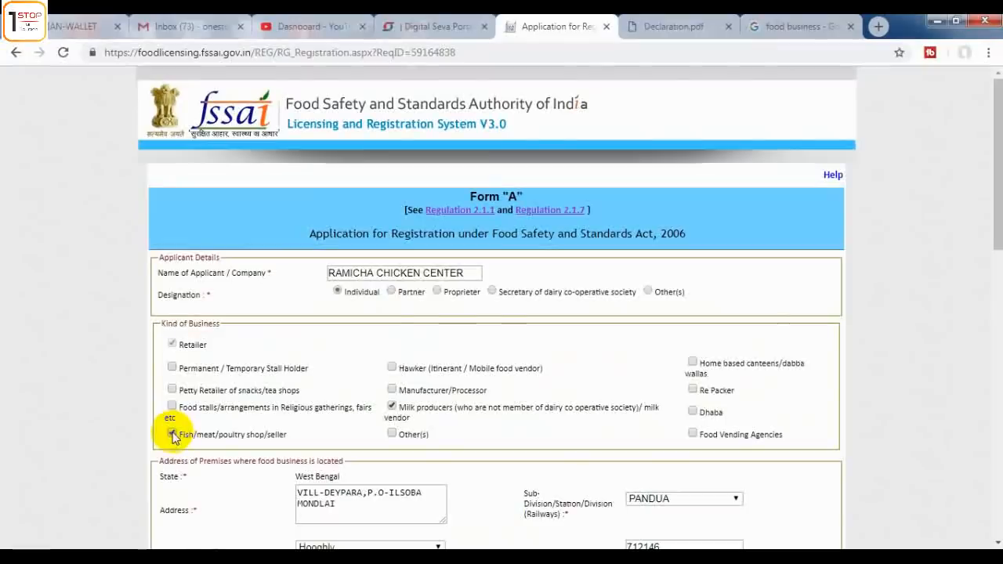
pyautogui.click(392, 406)
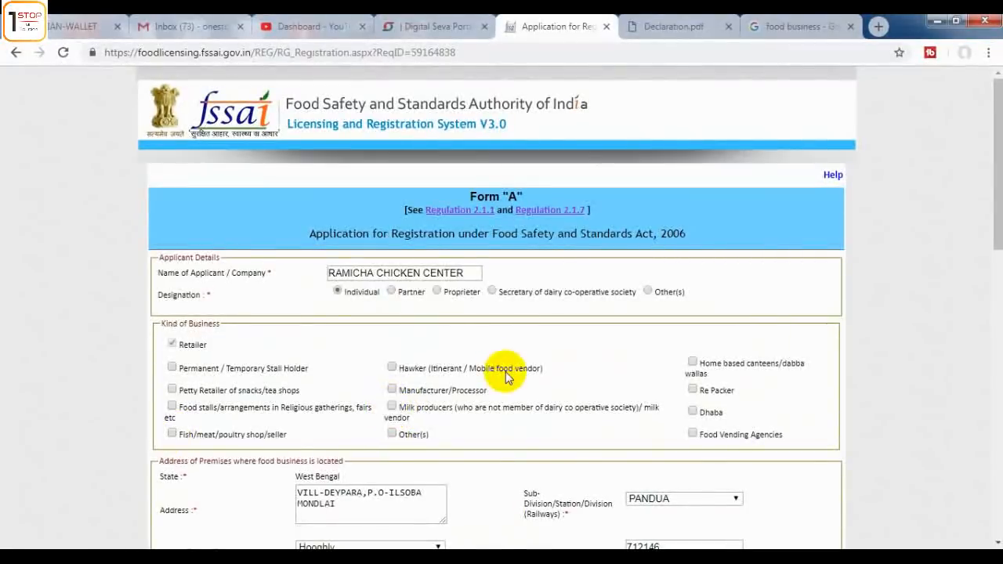
pyautogui.scroll(-15, 505, 376)
pyautogui.click(463, 506)
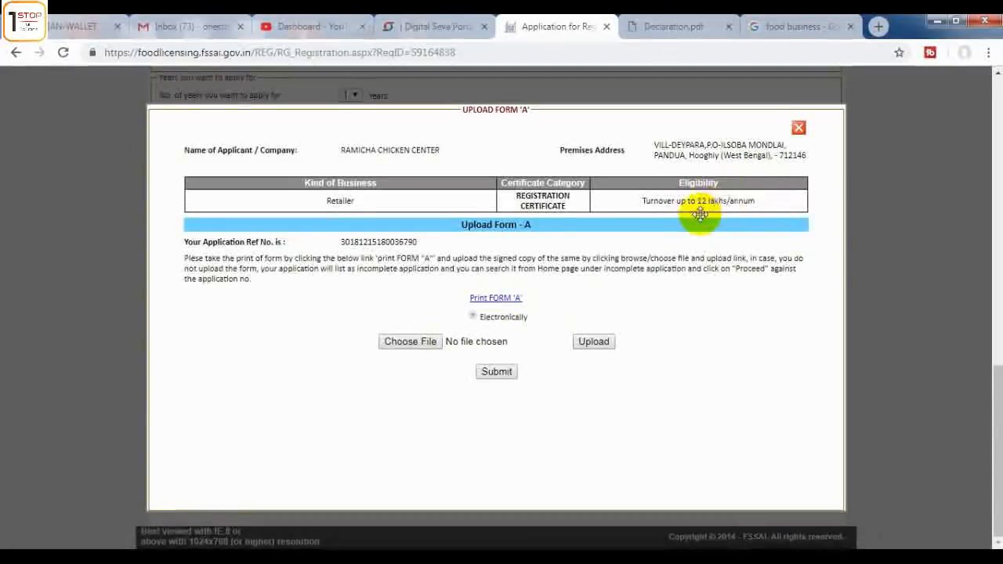
# Step: Review the printable Form A, and upload the PDF named g from the desktop as the signed form
pyautogui.click(502, 298)
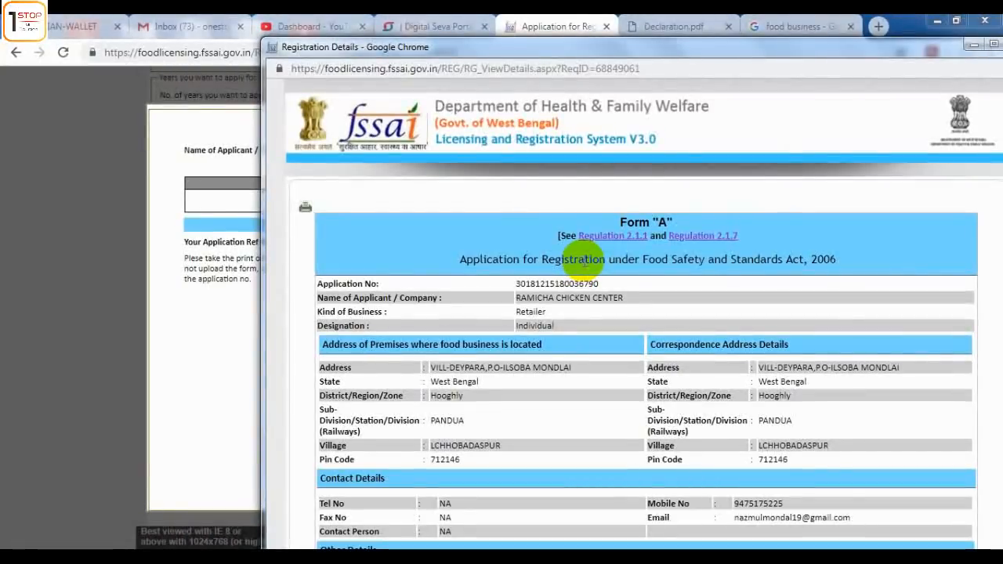
pyautogui.scroll(-4, 584, 261)
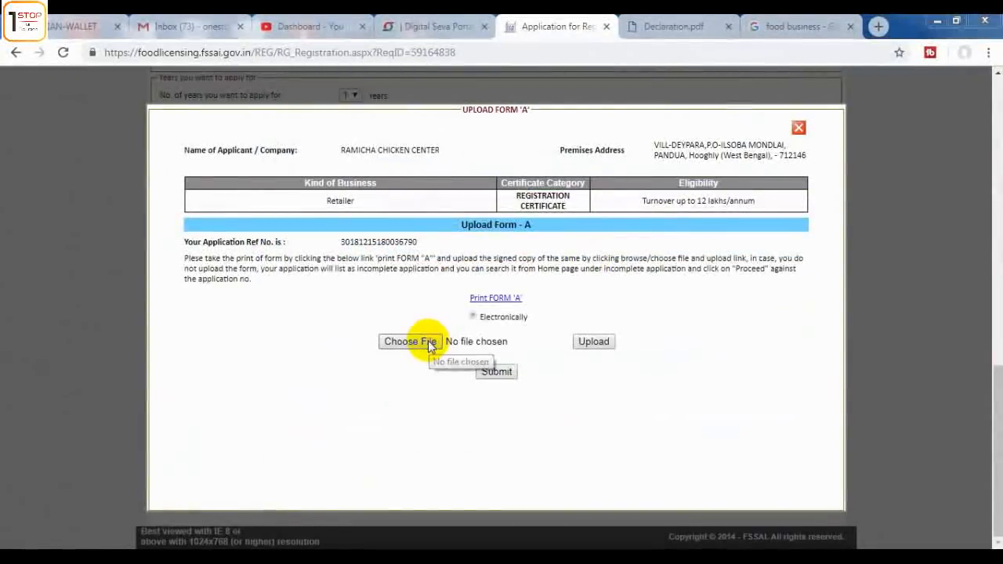
pyautogui.click(409, 342)
pyautogui.scroll(-2, 601, 259)
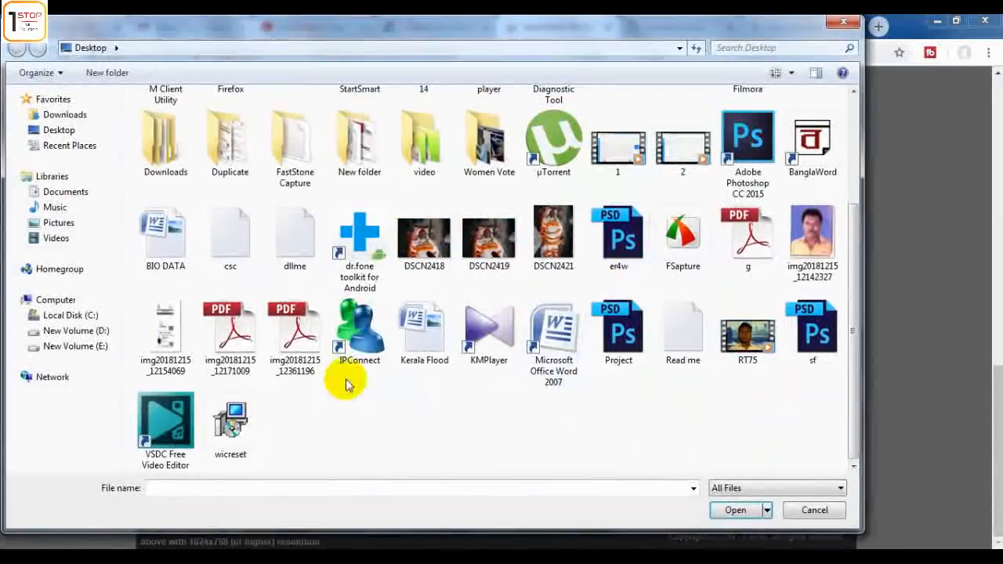
pyautogui.click(741, 229)
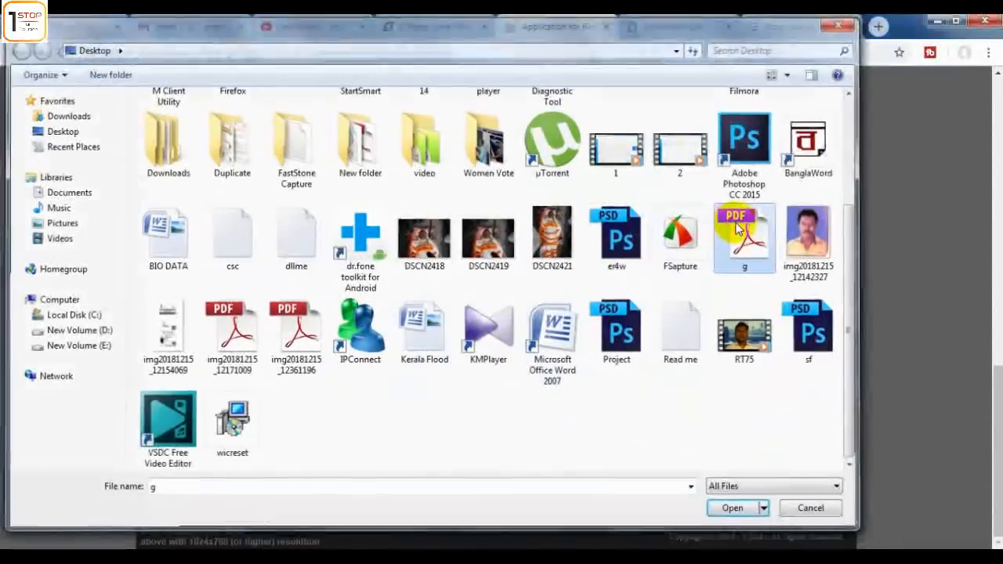
pyautogui.doubleClick(740, 229)
pyautogui.click(593, 341)
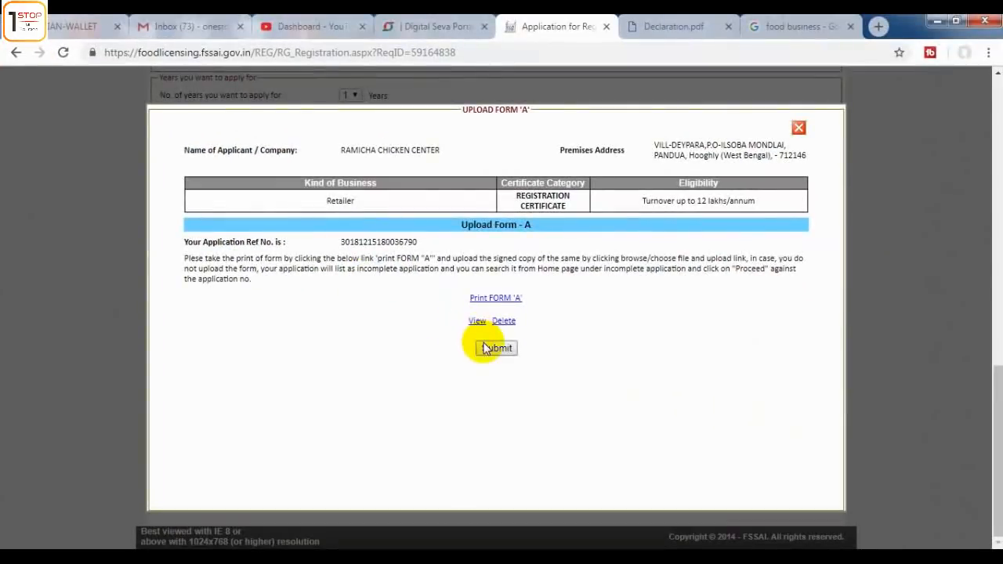
# Step: Submit the uploaded Form A and select Pay By CSC Wallet as the payment mode
pyautogui.click(885, 501)
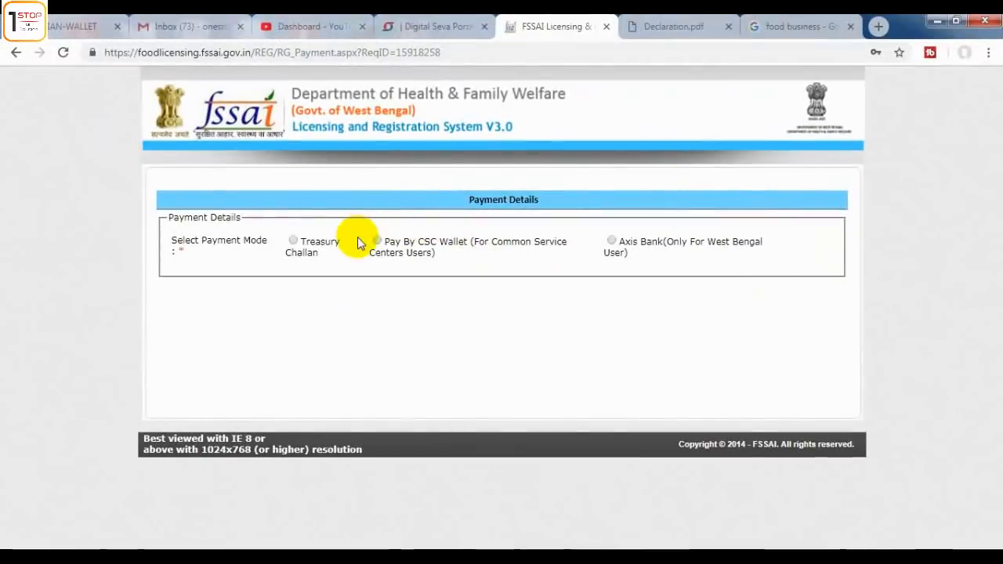
pyautogui.click(377, 241)
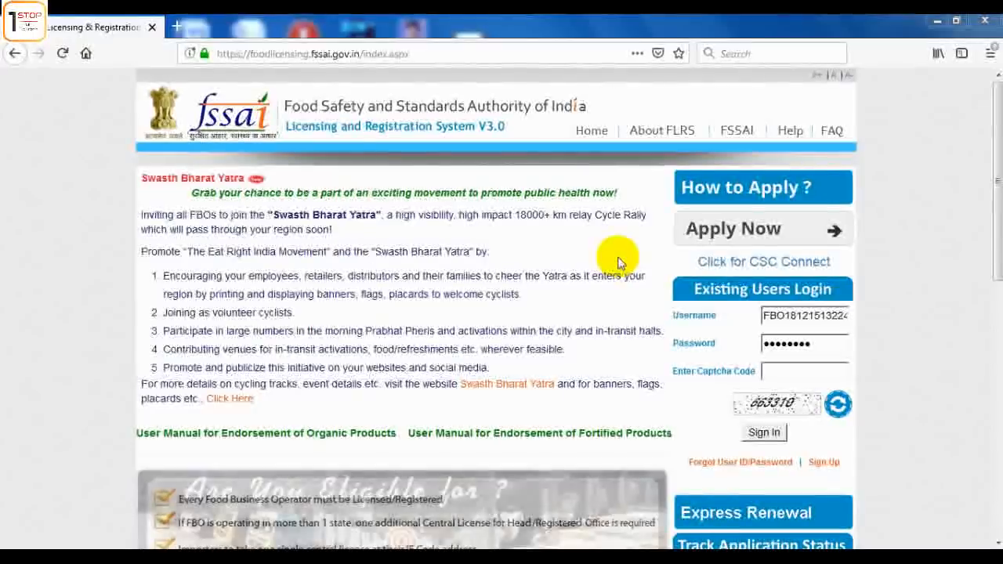
# Step: Sign in to the FSSAI portal as an existing user in Firefox by entering the displayed captcha code
pyautogui.click(816, 372)
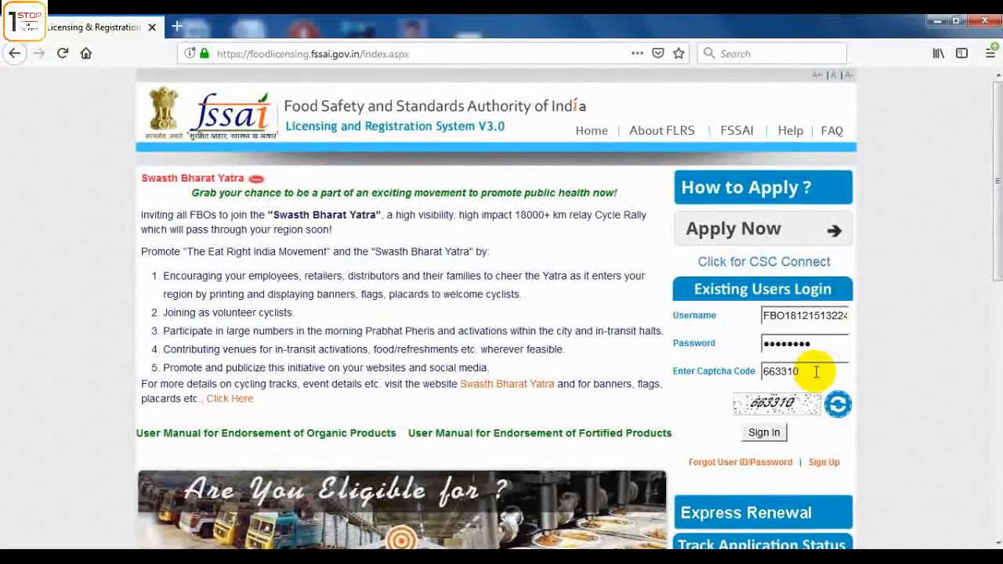
pyautogui.click(760, 435)
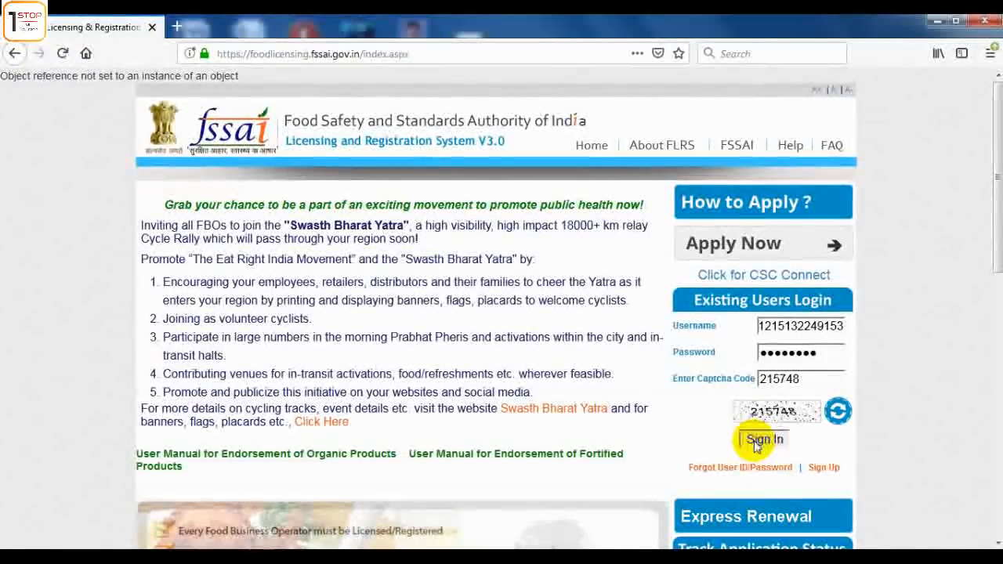
pyautogui.click(756, 441)
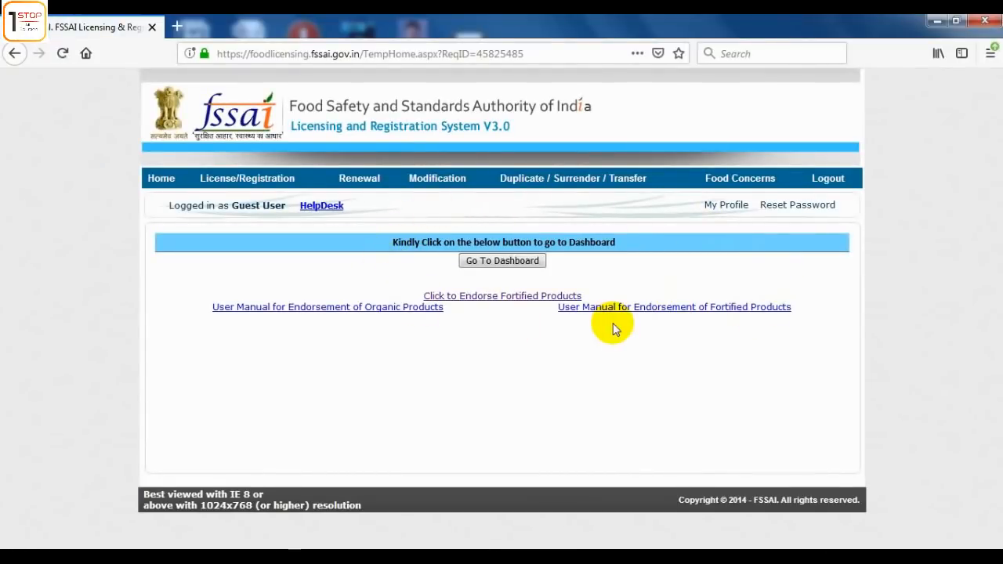
# Step: Go to the dashboard, search the incomplete Registration applications, and proceed with the RAMICHA CHICKEN CENTER application
pyautogui.click(492, 262)
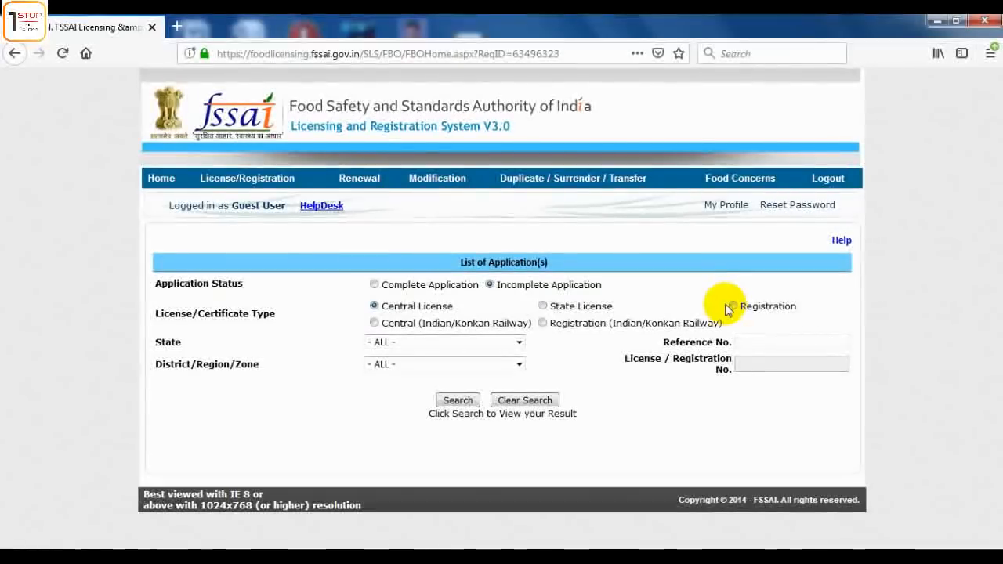
pyautogui.click(734, 307)
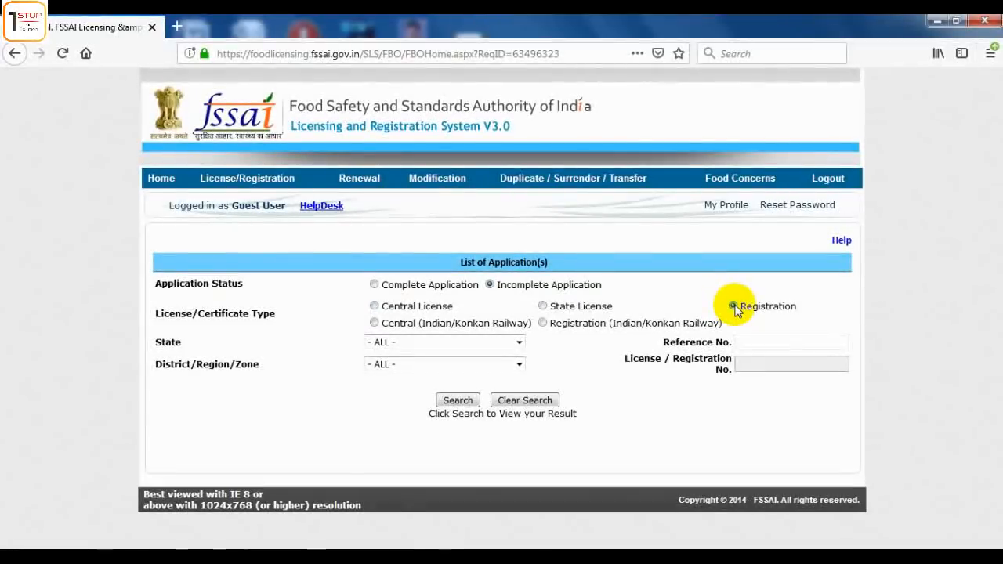
pyautogui.click(459, 402)
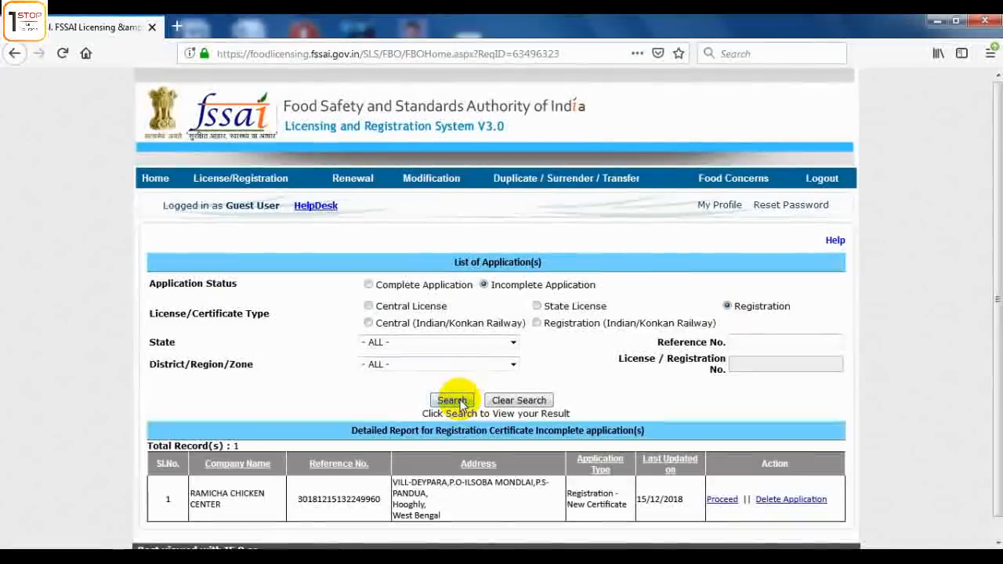
pyautogui.scroll(-1, 739, 513)
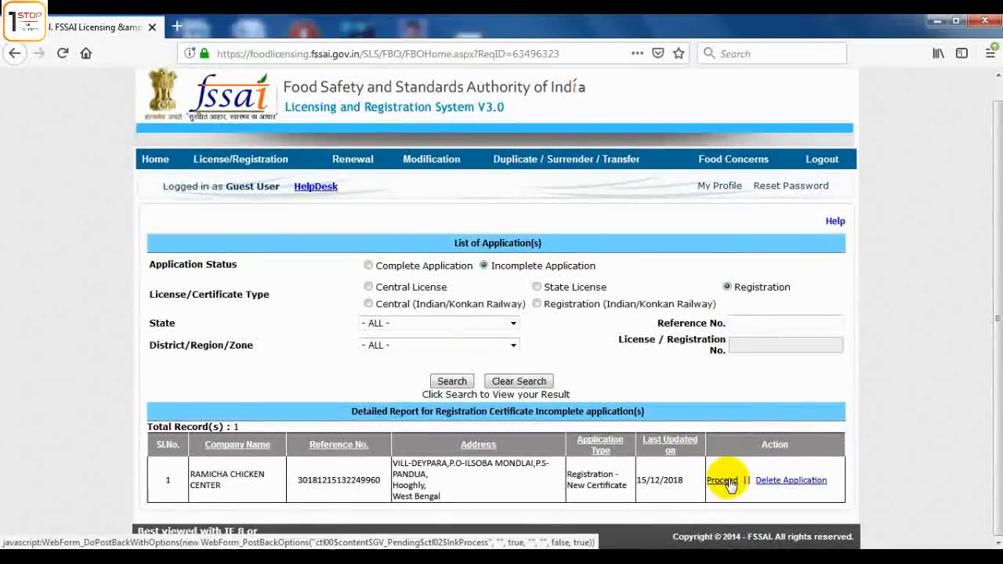
pyautogui.click(723, 481)
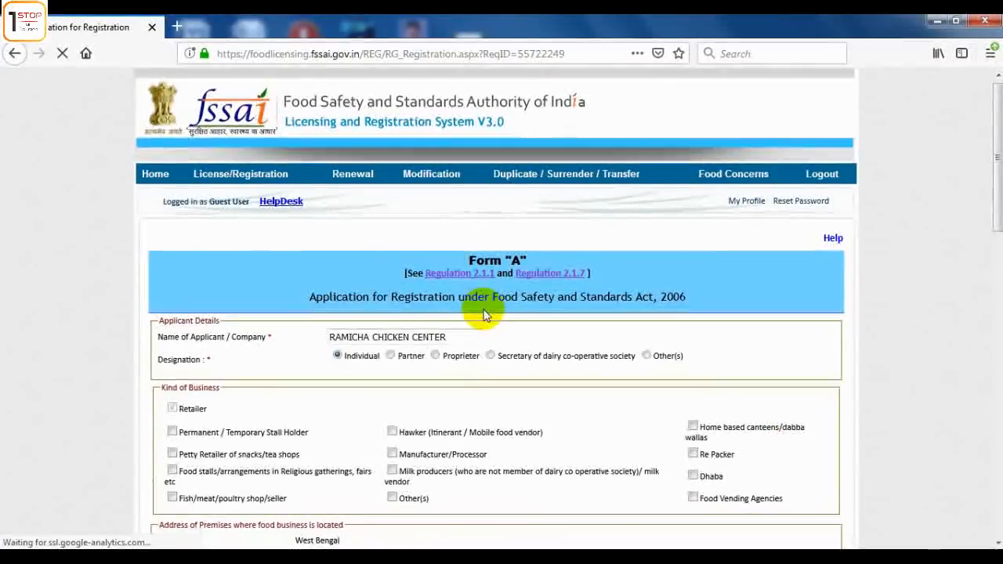
# Step: Review the filled-in Form A through to Other Details, and save it to proceed to the form upload
pyautogui.scroll(-2, 484, 314)
pyautogui.scroll(-2, 484, 314)
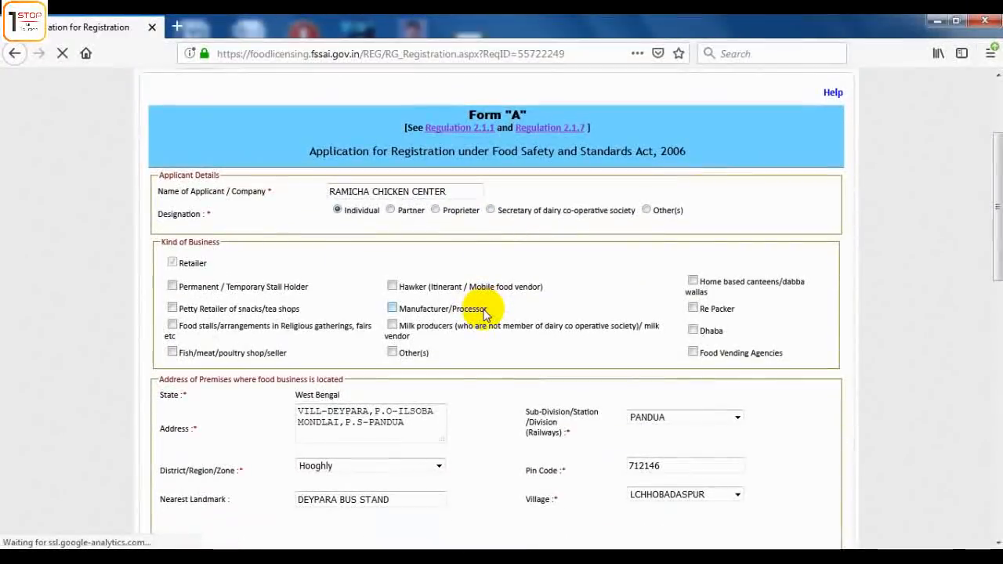
pyautogui.scroll(-4, 484, 314)
pyautogui.scroll(-12, 484, 313)
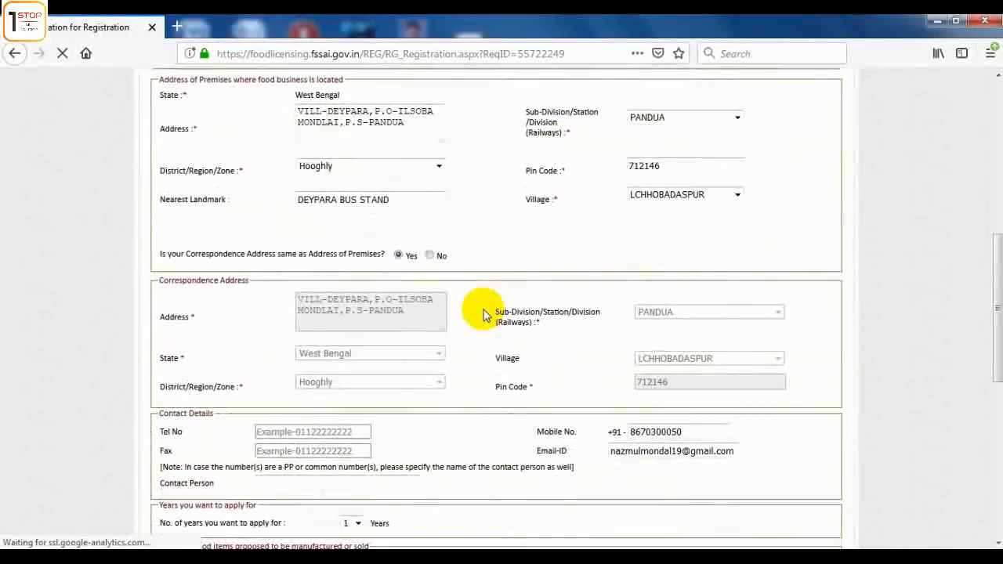
pyautogui.scroll(-3, 483, 314)
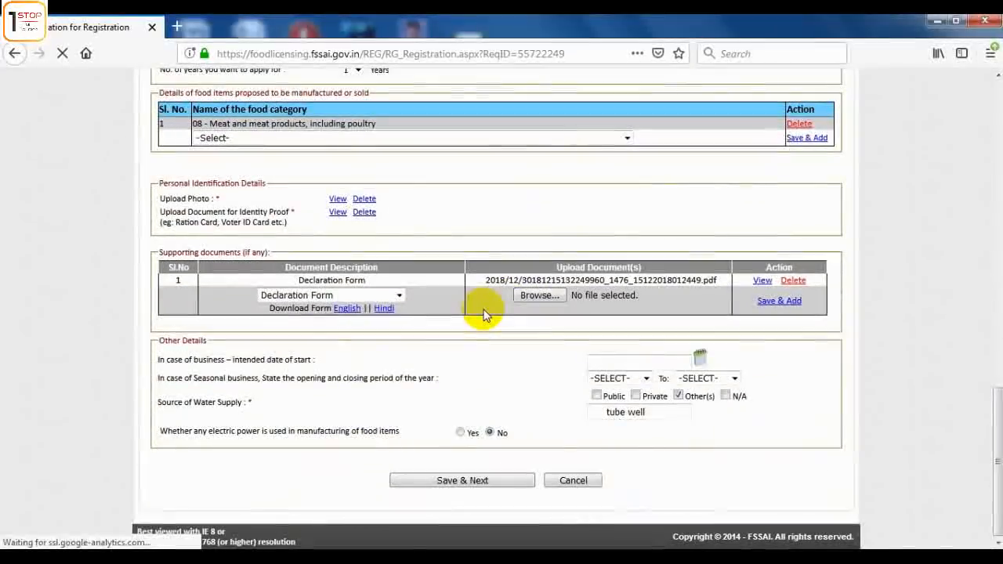
pyautogui.click(461, 481)
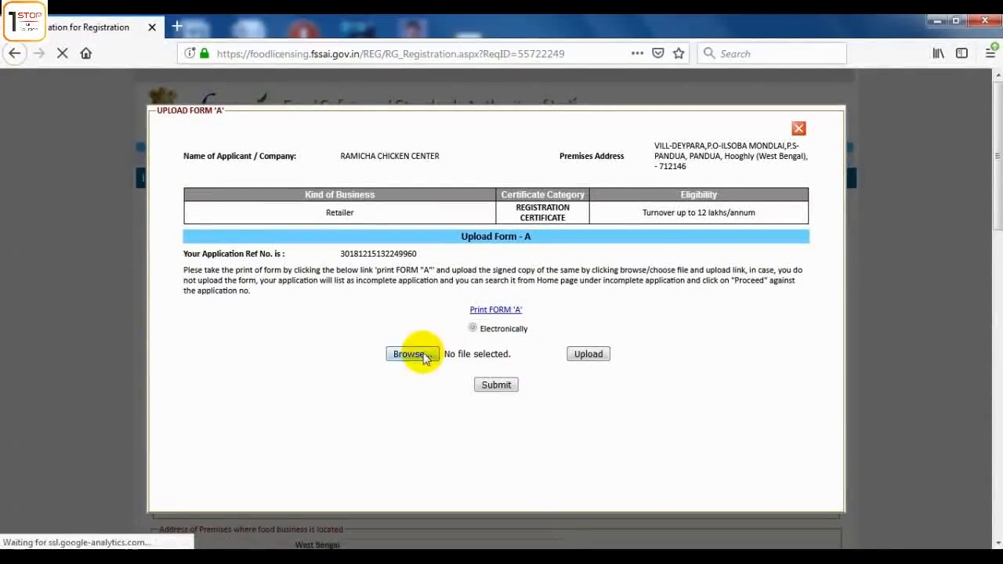
# Step: Upload the PDF named g as the signed Form A and submit it to reach the payment details
pyautogui.click(424, 357)
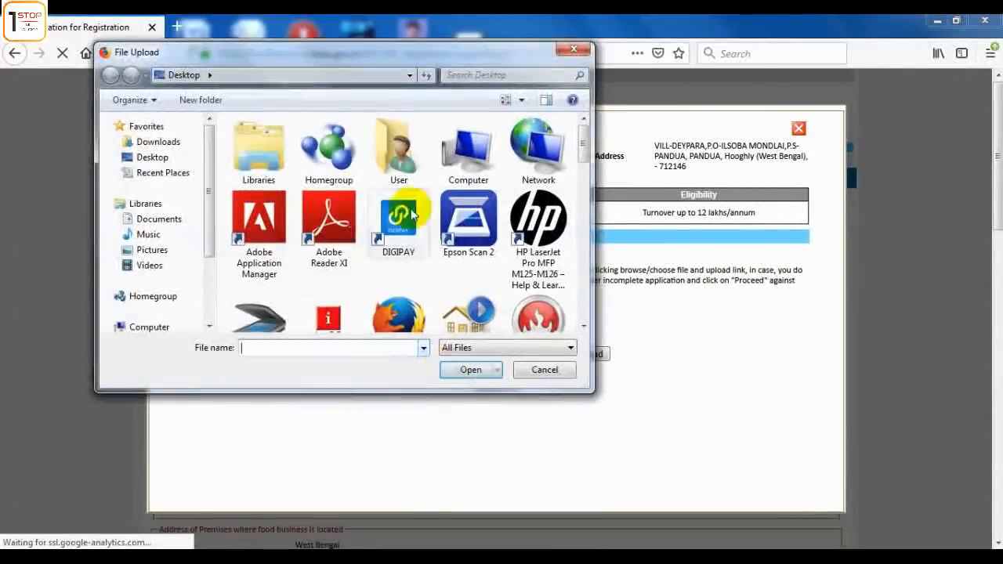
pyautogui.press('g')
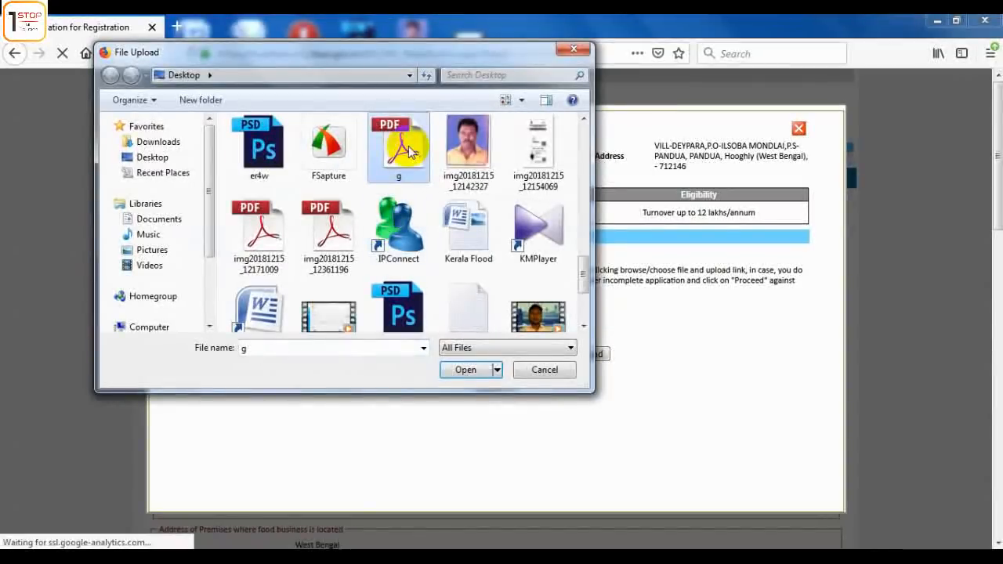
pyautogui.press('Return')
pyautogui.click(584, 354)
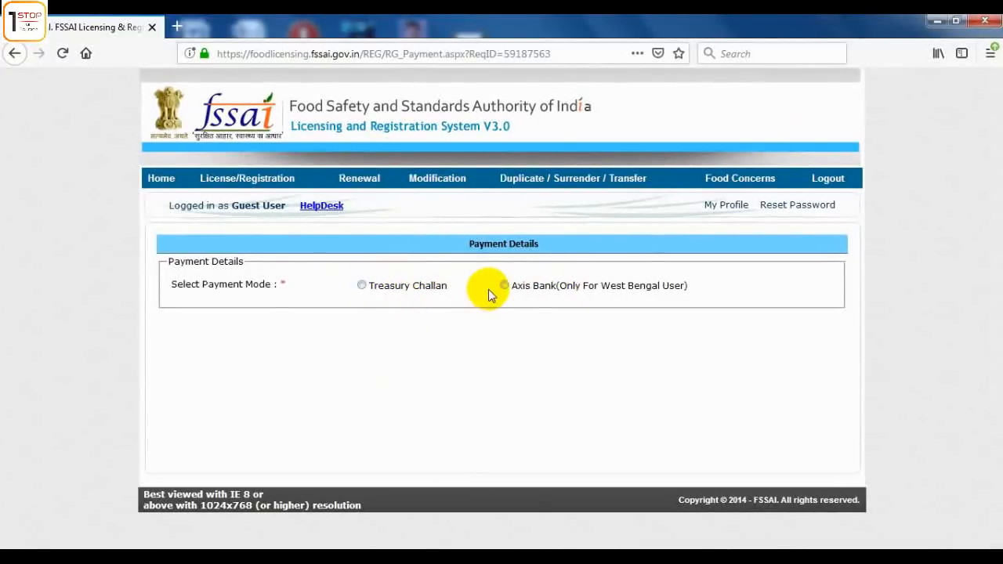
# Step: Choose Treasury Challan as the payment mode, and copy the Registration Certificate order's CSC reference from the Digital Seva order history
pyautogui.click(361, 285)
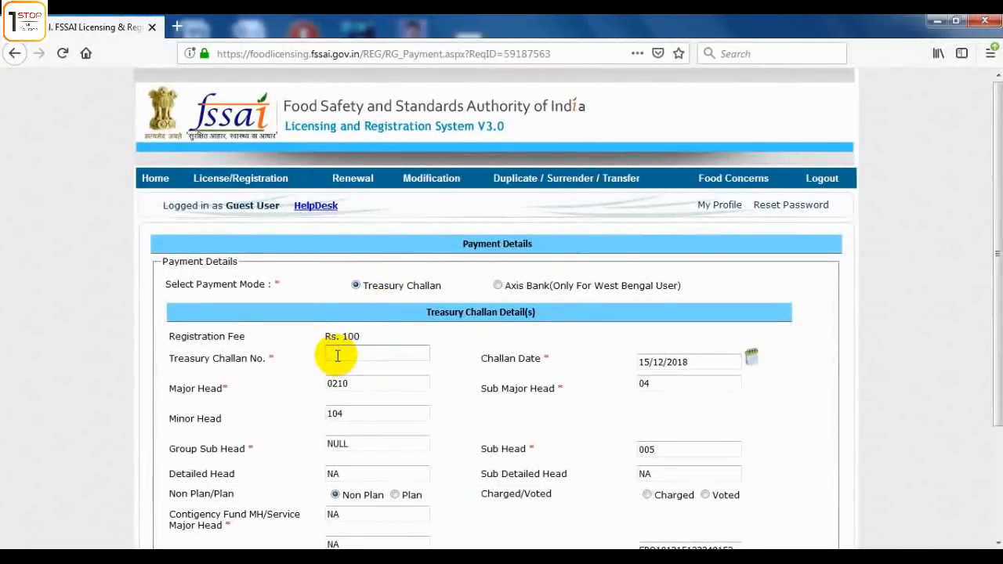
pyautogui.scroll(-2, 337, 353)
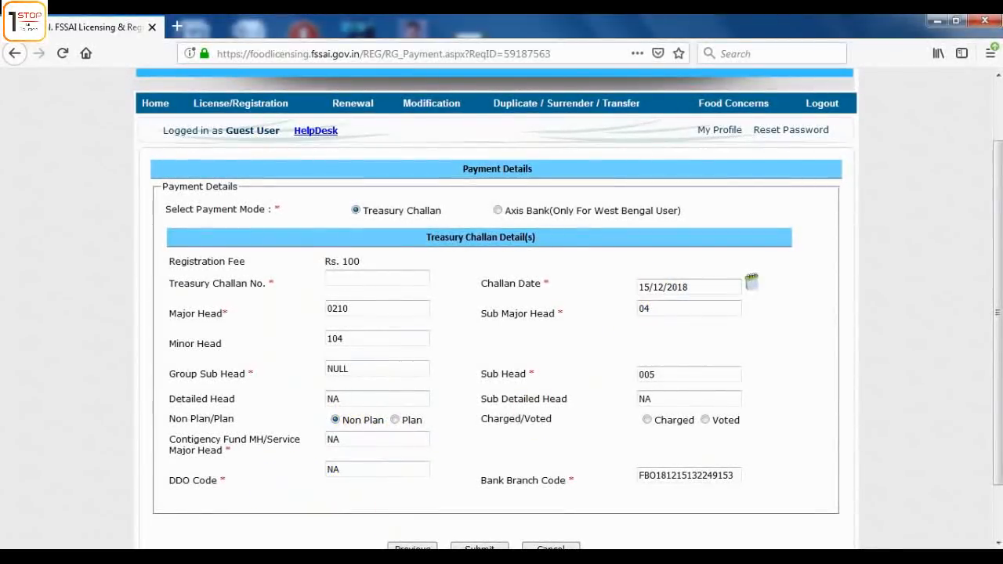
pyautogui.hotkey('alt', 'Tab')
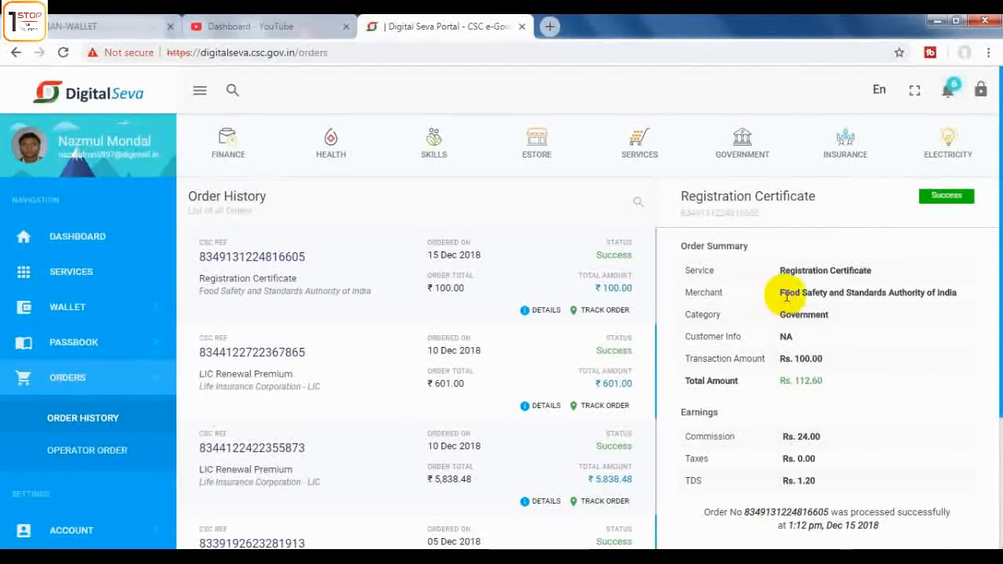
pyautogui.moveTo(300, 257); pyautogui.dragTo(252, 259)
pyautogui.click(834, 329)
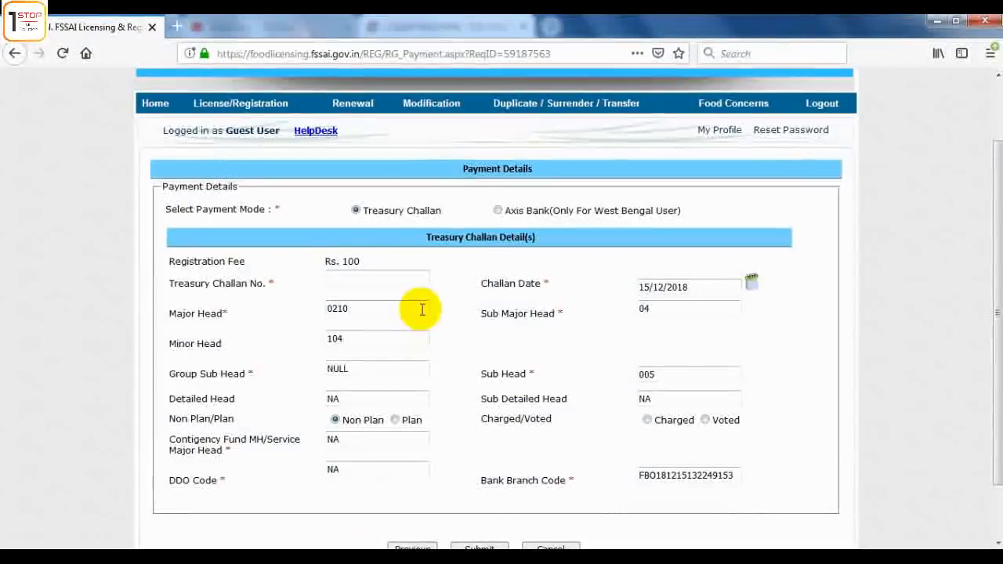
# Step: Paste the copied CSC reference as the treasury challan number, and submit the payment details
pyautogui.click(347, 277)
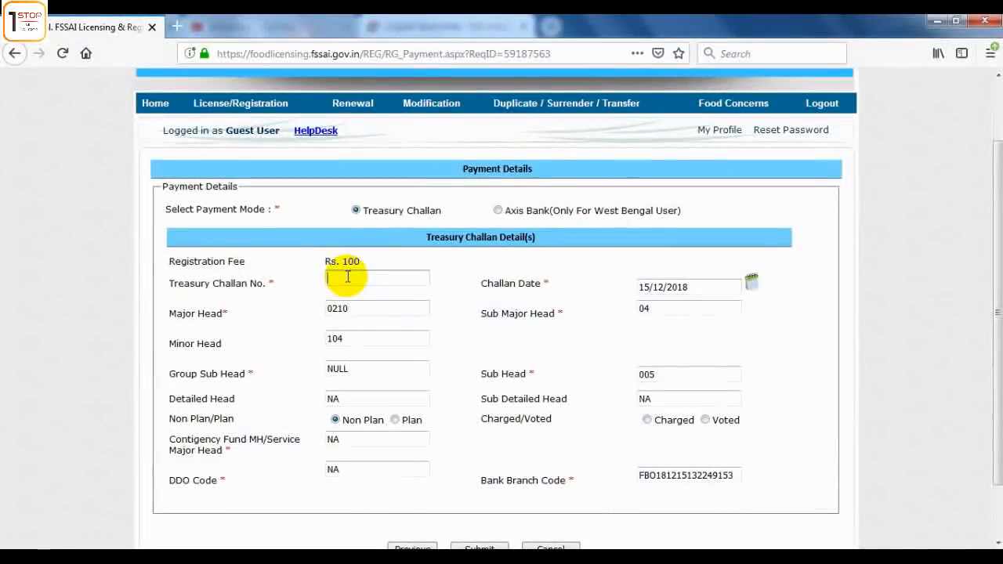
pyautogui.hotkey('ctrl', 'v')
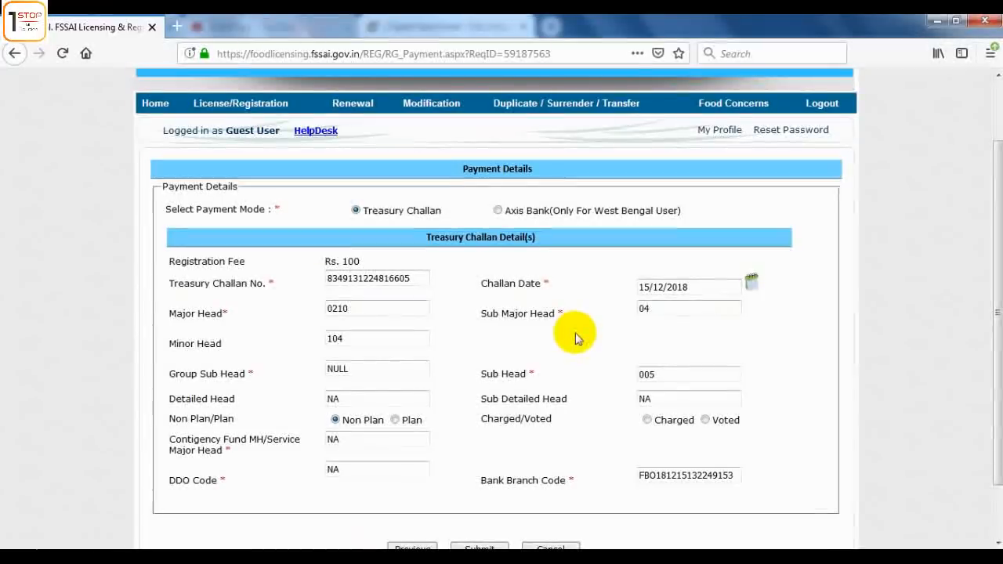
pyautogui.scroll(-2, 641, 421)
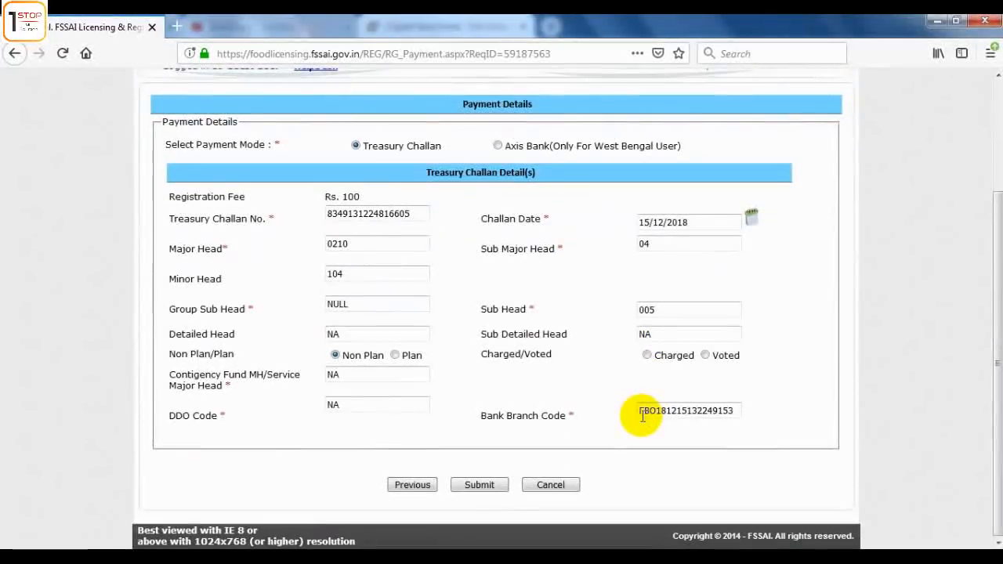
pyautogui.click(475, 485)
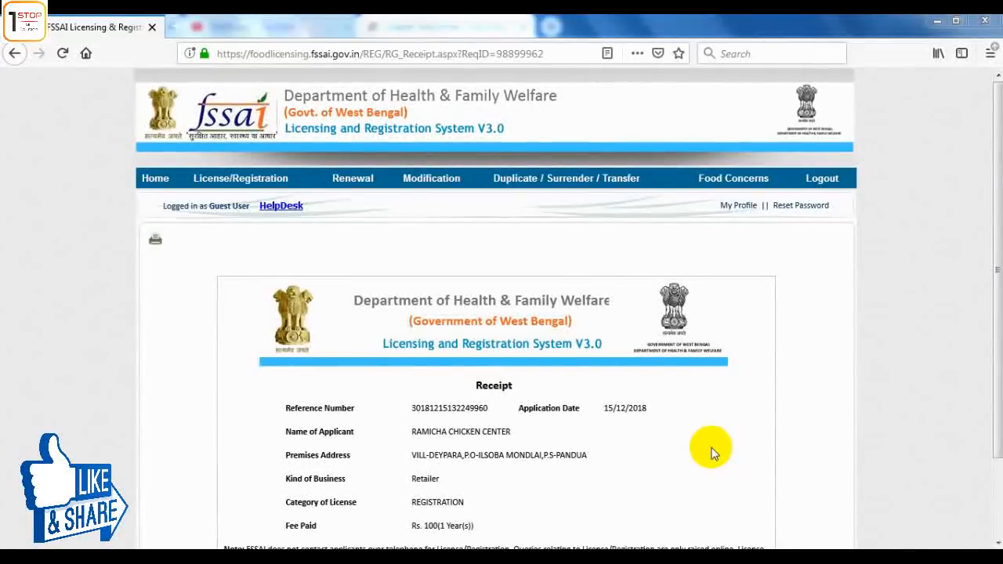
# Step: Review the receipt, return to the home page, and search the complete applications of the Registration type
pyautogui.scroll(-2, 656, 467)
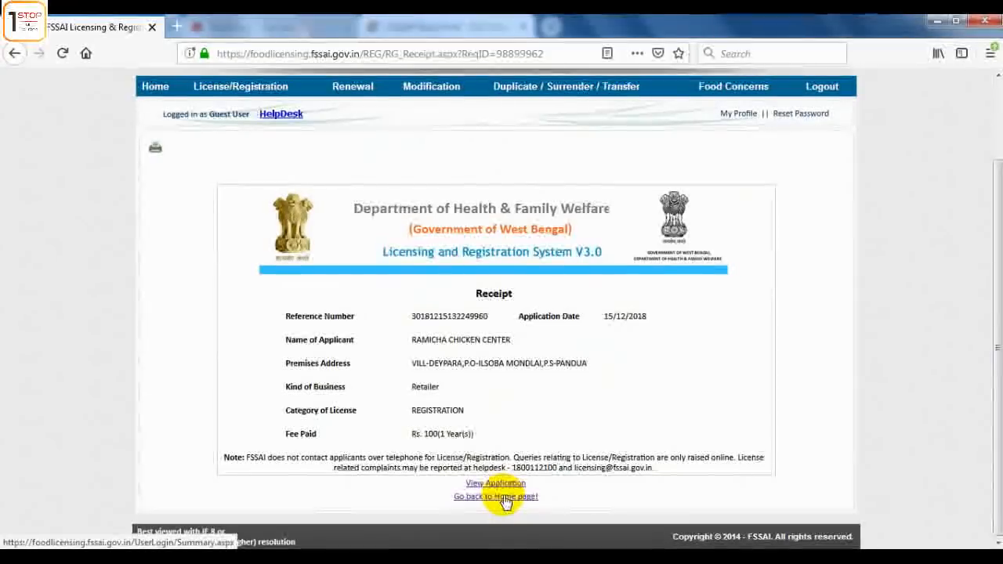
pyautogui.click(157, 90)
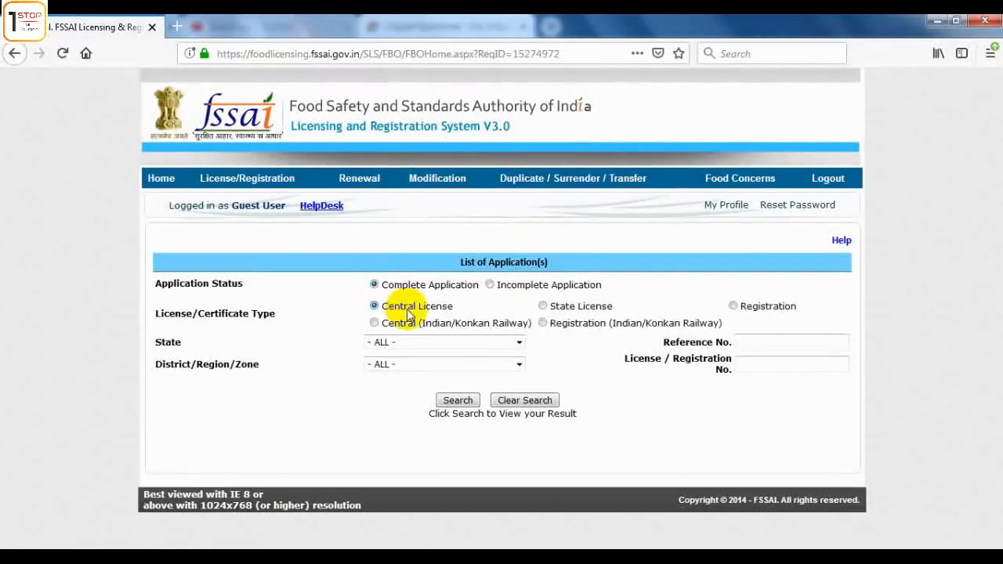
pyautogui.click(733, 306)
pyautogui.click(457, 400)
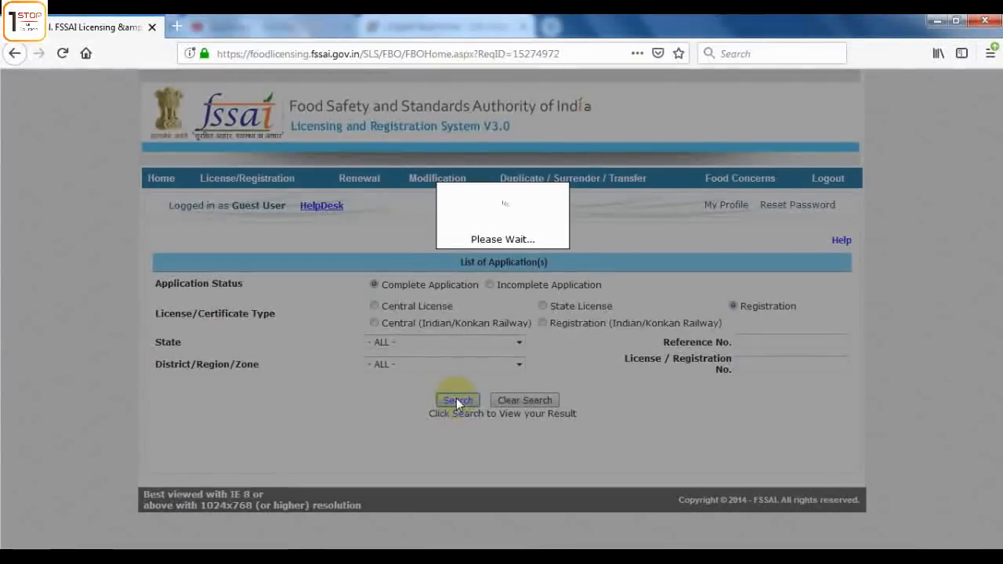
pyautogui.scroll(-1, 456, 398)
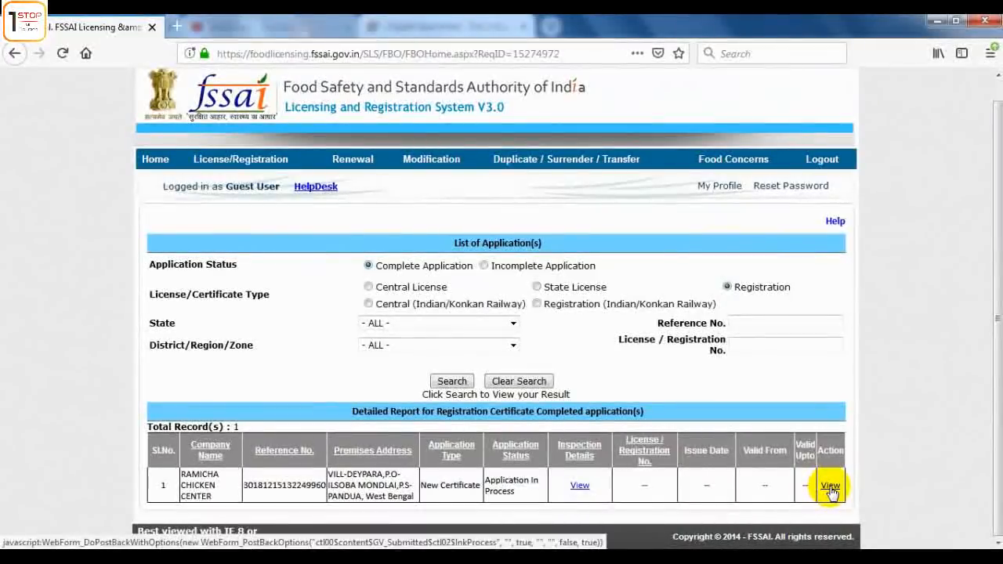
# Step: View the submitted application's receipt, and check its inspection details in the application list
pyautogui.click(996, 422)
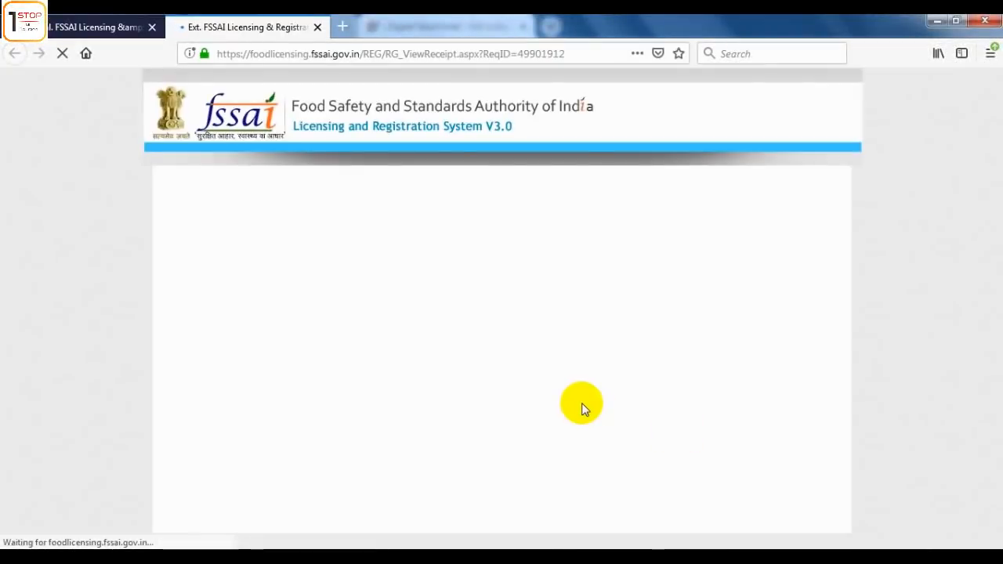
pyautogui.scroll(-2, 582, 408)
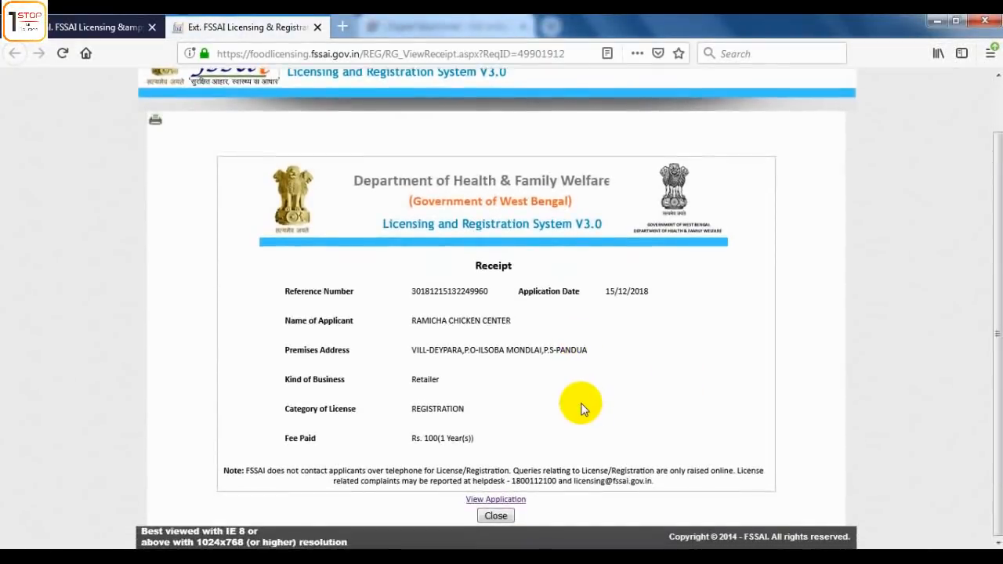
pyautogui.click(94, 27)
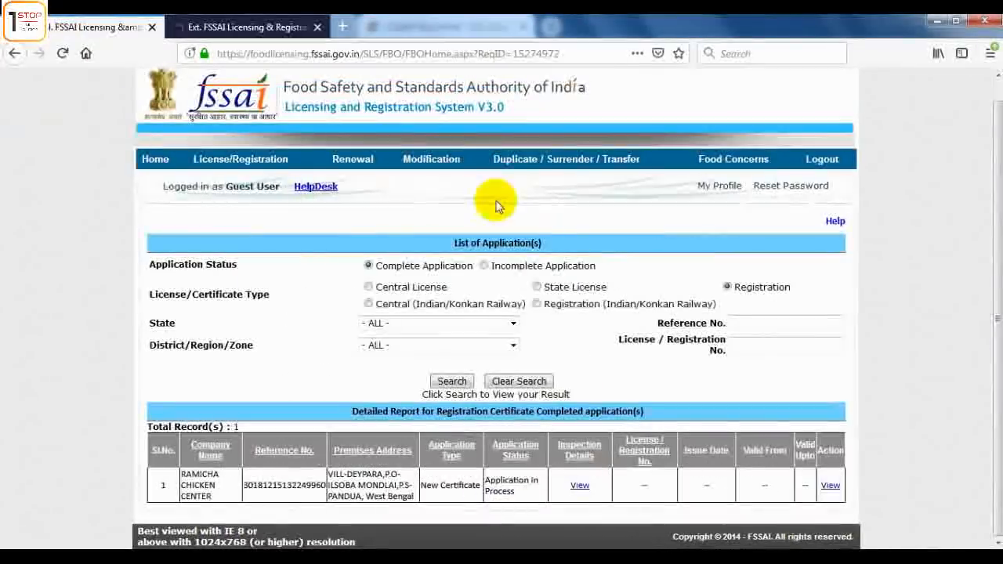
pyautogui.click(580, 489)
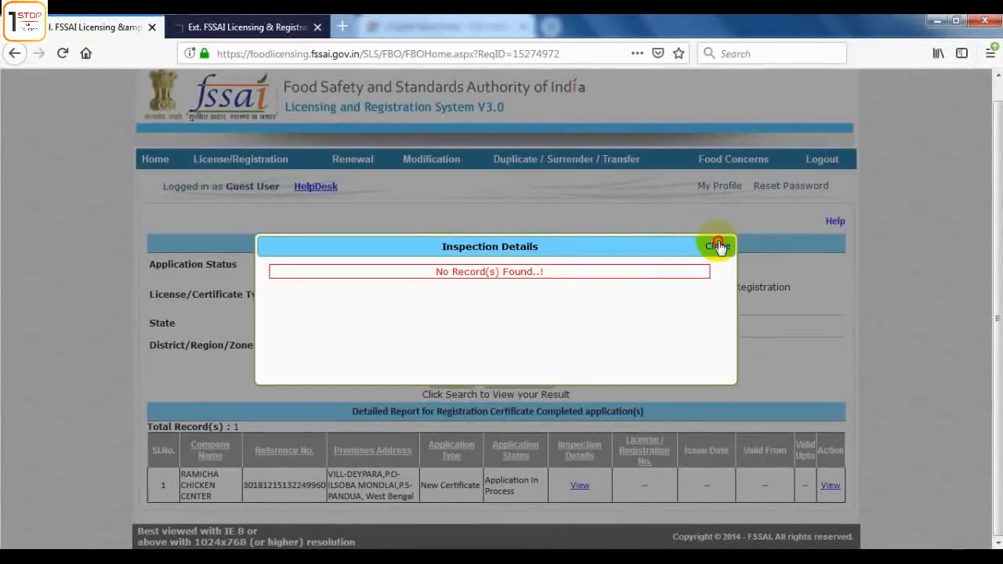
pyautogui.click(718, 248)
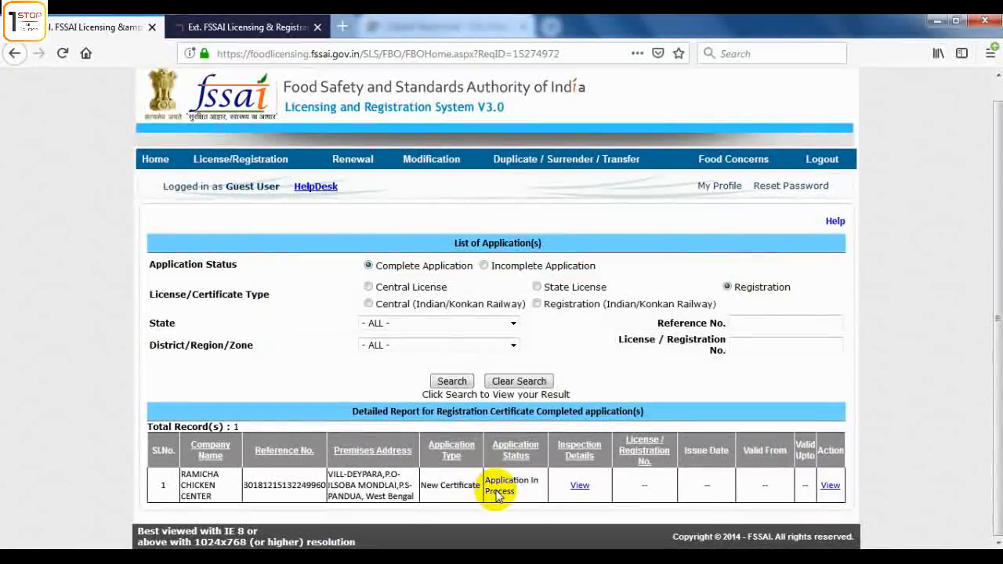